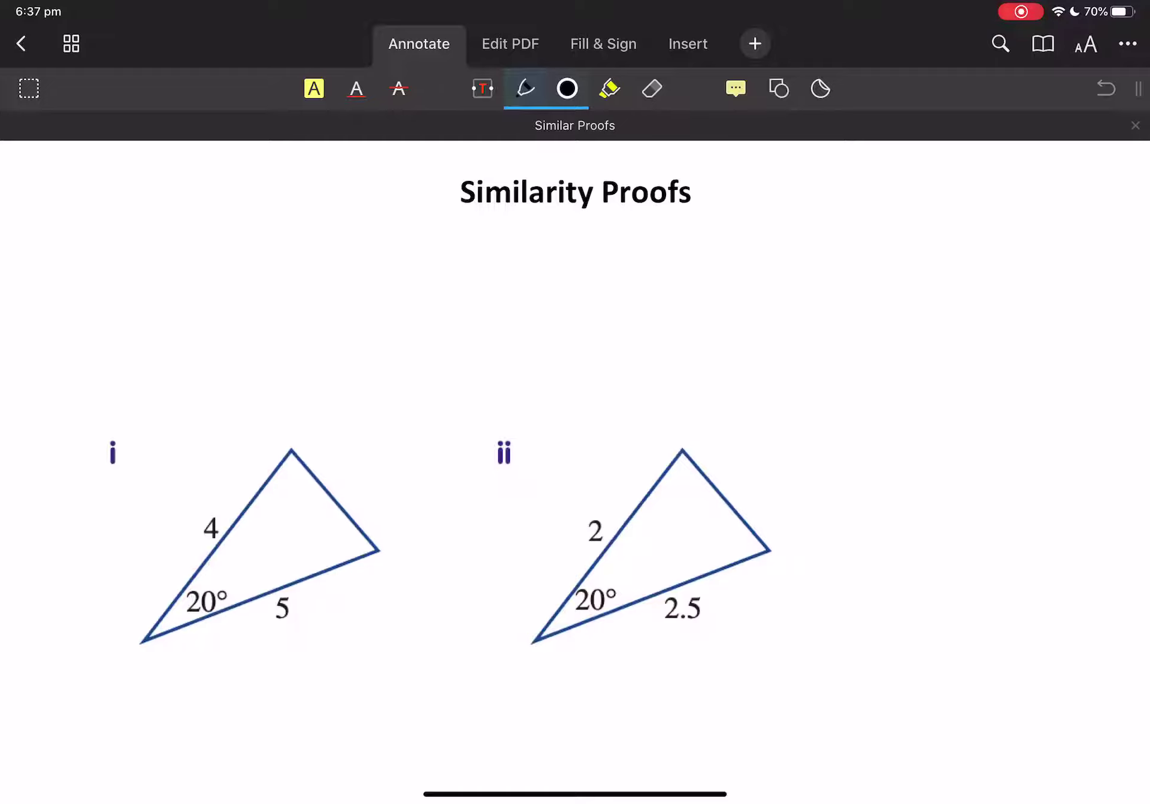
# Step: Handwrite SSS, SAS and ASA in a column at the top right of the page
pyautogui.moveTo(944, 239); pyautogui.dragTo(919, 272)
pyautogui.moveTo(968, 237); pyautogui.dragTo(947, 270)
pyautogui.moveTo(996, 238); pyautogui.dragTo(909, 329)
pyautogui.moveTo(950, 301); pyautogui.dragTo(934, 329)
pyautogui.moveTo(953, 312)
pyautogui.mouseDown()
pyautogui.moveTo(954, 339)
pyautogui.moveTo(962, 323)
pyautogui.mouseUp()
pyautogui.moveTo(987, 305)
pyautogui.mouseDown()
pyautogui.moveTo(910, 391)
pyautogui.moveTo(939, 389)
pyautogui.mouseUp()
pyautogui.moveTo(921, 381); pyautogui.dragTo(941, 377)
pyautogui.moveTo(962, 361); pyautogui.dragTo(952, 387)
pyautogui.moveTo(983, 358); pyautogui.dragTo(960, 395)
pyautogui.moveTo(982, 358)
pyautogui.mouseDown()
pyautogui.moveTo(990, 393)
pyautogui.moveTo(994, 376)
pyautogui.mouseUp()
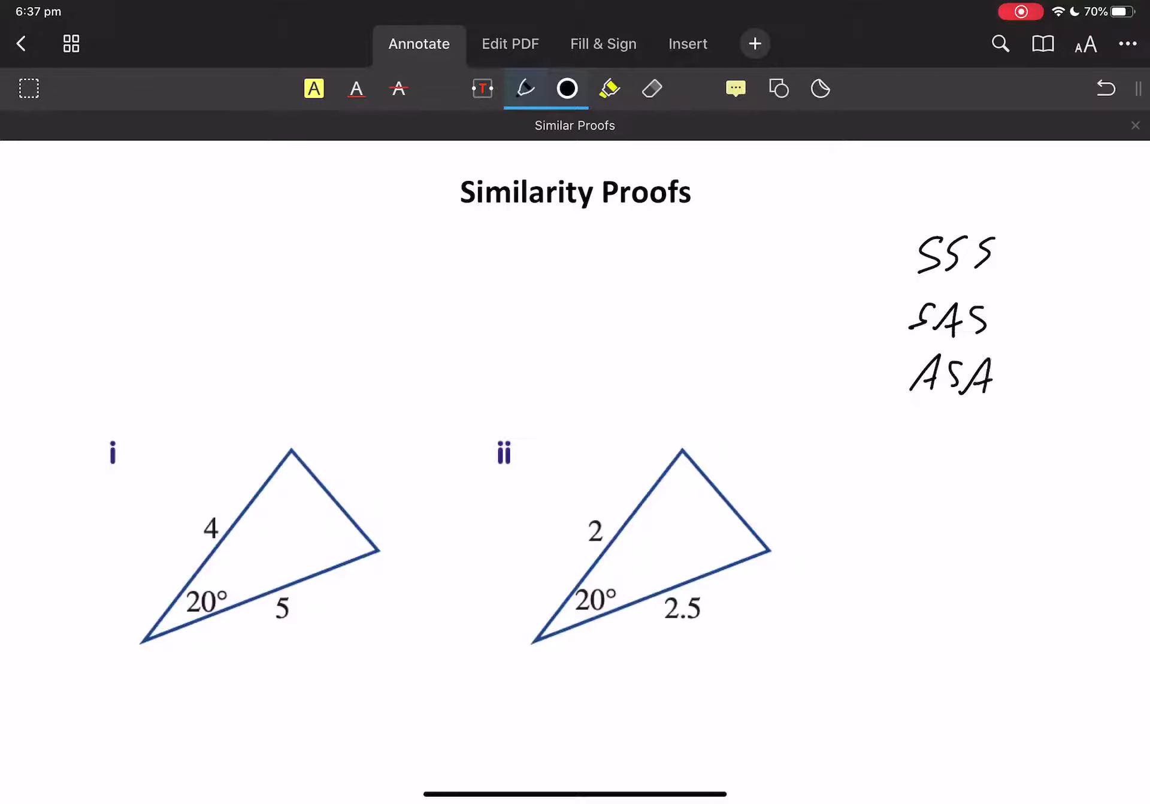
# Step: Continue the rule list with AAS and RHS below ASA
pyautogui.moveTo(935, 417)
pyautogui.mouseDown()
pyautogui.moveTo(919, 448)
pyautogui.moveTo(938, 450)
pyautogui.mouseUp()
pyautogui.moveTo(926, 440); pyautogui.dragTo(943, 438)
pyautogui.moveTo(962, 423)
pyautogui.mouseDown()
pyautogui.moveTo(945, 449)
pyautogui.moveTo(967, 449)
pyautogui.mouseUp()
pyautogui.moveTo(990, 423)
pyautogui.mouseDown()
pyautogui.moveTo(931, 500)
pyautogui.moveTo(955, 499)
pyautogui.mouseUp()
pyautogui.click(938, 473)
pyautogui.moveTo(962, 476)
pyautogui.mouseDown()
pyautogui.moveTo(958, 497)
pyautogui.moveTo(973, 487)
pyautogui.mouseUp()
pyautogui.moveTo(978, 470)
pyautogui.mouseDown()
pyautogui.moveTo(974, 497)
pyautogui.moveTo(986, 506)
pyautogui.mouseUp()
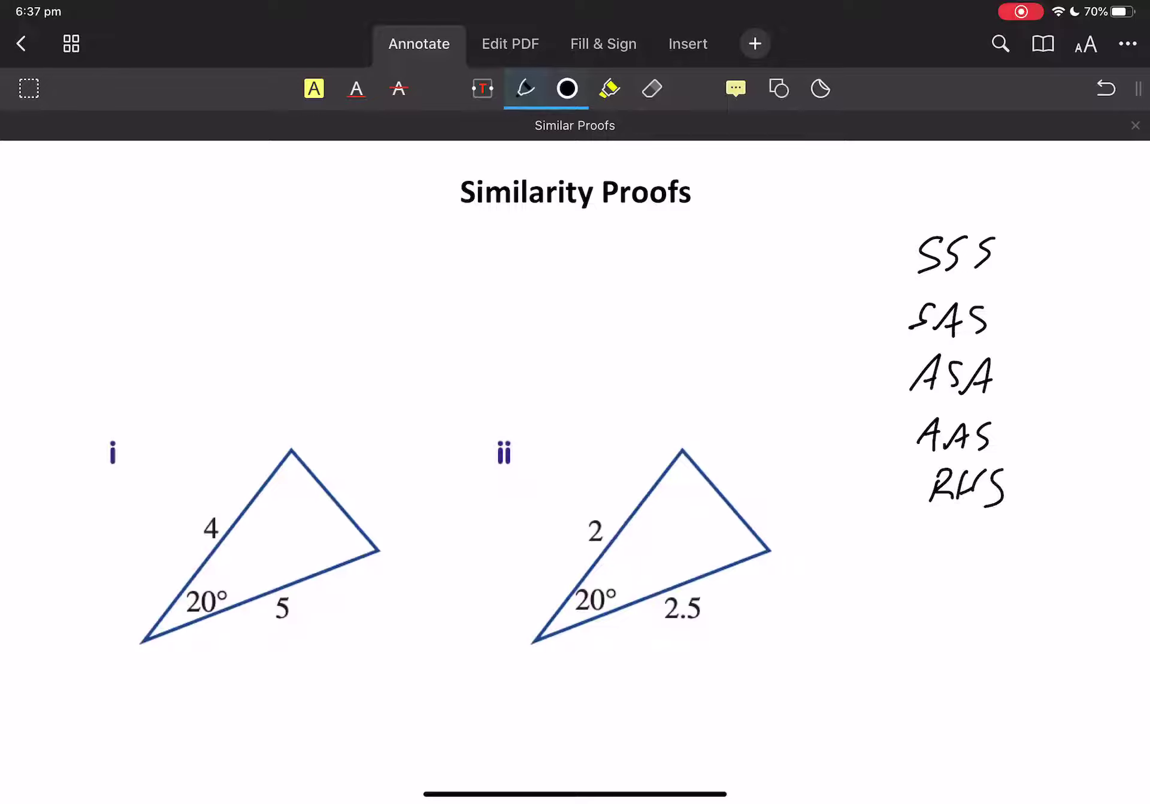
# Step: Sketch a small triangle and a larger triangle beside it under the title
pyautogui.moveTo(356, 233); pyautogui.dragTo(307, 282)
pyautogui.moveTo(357, 234); pyautogui.dragTo(371, 293)
pyautogui.moveTo(549, 223)
pyautogui.mouseDown()
pyautogui.moveTo(430, 331)
pyautogui.moveTo(589, 378)
pyautogui.mouseUp()
pyautogui.moveTo(452, 347); pyautogui.dragTo(587, 377)
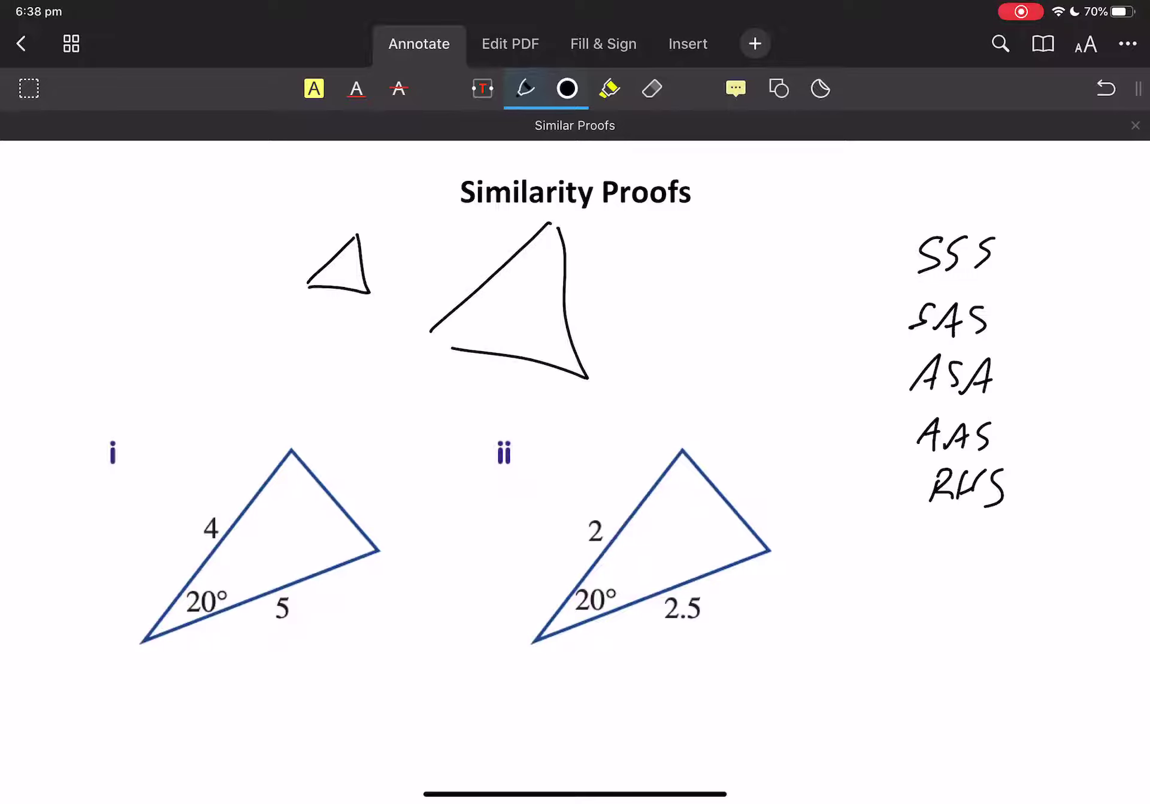
# Step: Write AAA above SSS at the top of the rule list
pyautogui.moveTo(913, 208)
pyautogui.mouseDown()
pyautogui.moveTo(944, 210)
pyautogui.moveTo(940, 191)
pyautogui.mouseUp()
pyautogui.moveTo(950, 211)
pyautogui.mouseDown()
pyautogui.moveTo(977, 209)
pyautogui.moveTo(974, 192)
pyautogui.mouseUp()
pyautogui.moveTo(982, 208)
pyautogui.mouseDown()
pyautogui.moveTo(1007, 218)
pyautogui.moveTo(1003, 201)
pyautogui.mouseUp()
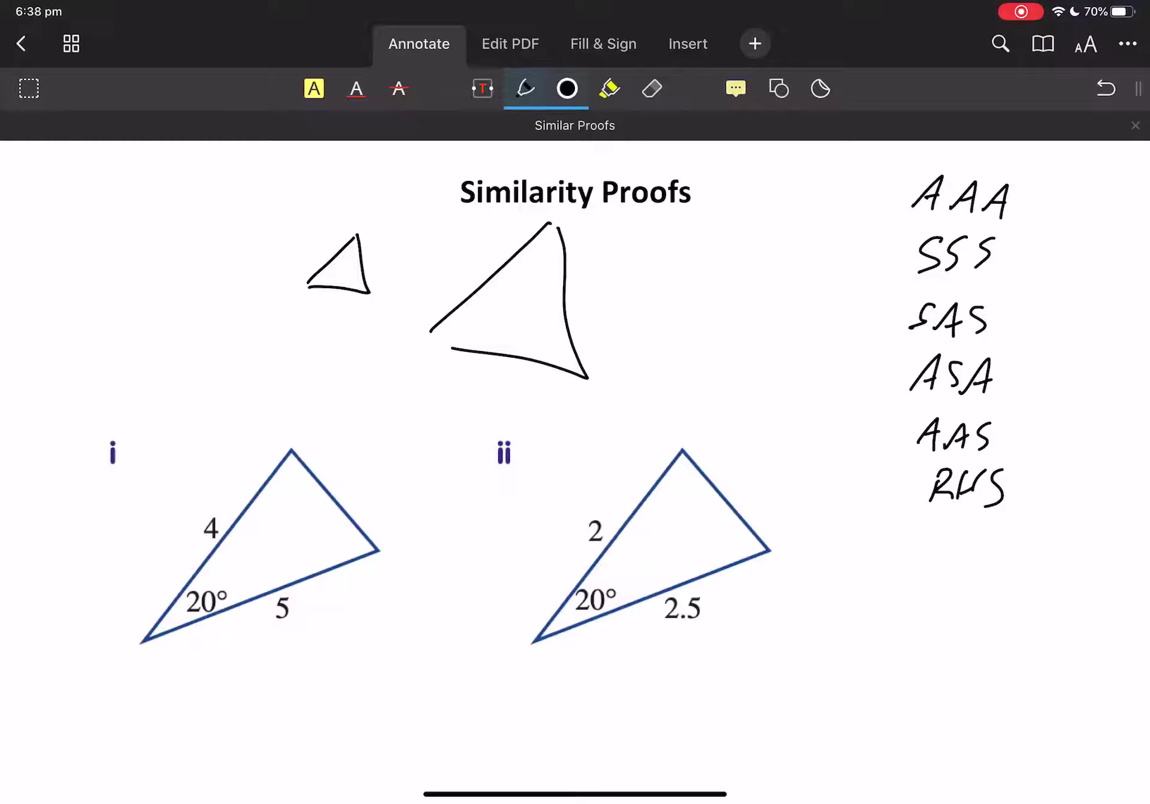
# Step: Partly erase the sketched triangles, then set the eraser to Whole-stroke mode
pyautogui.click(652, 89)
pyautogui.moveTo(354, 251)
pyautogui.mouseDown()
pyautogui.moveTo(471, 295)
pyautogui.moveTo(519, 358)
pyautogui.mouseUp()
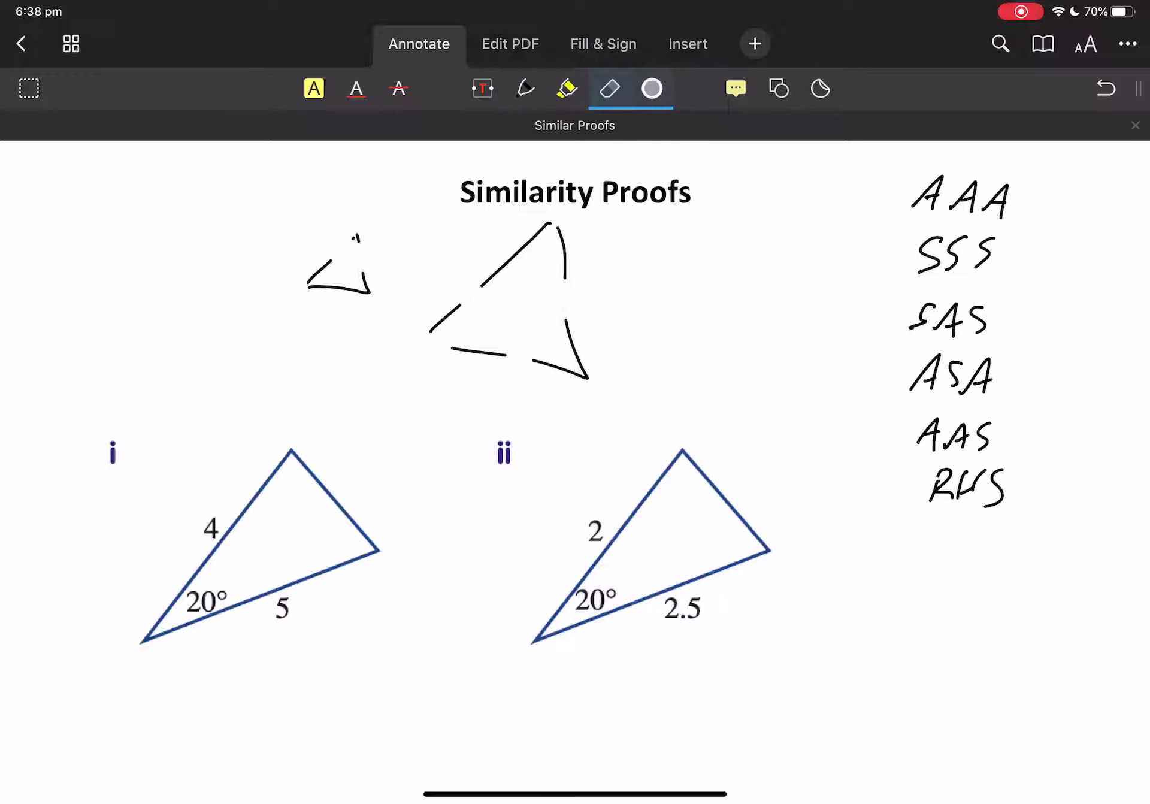
pyautogui.click(651, 89)
pyautogui.click(583, 212)
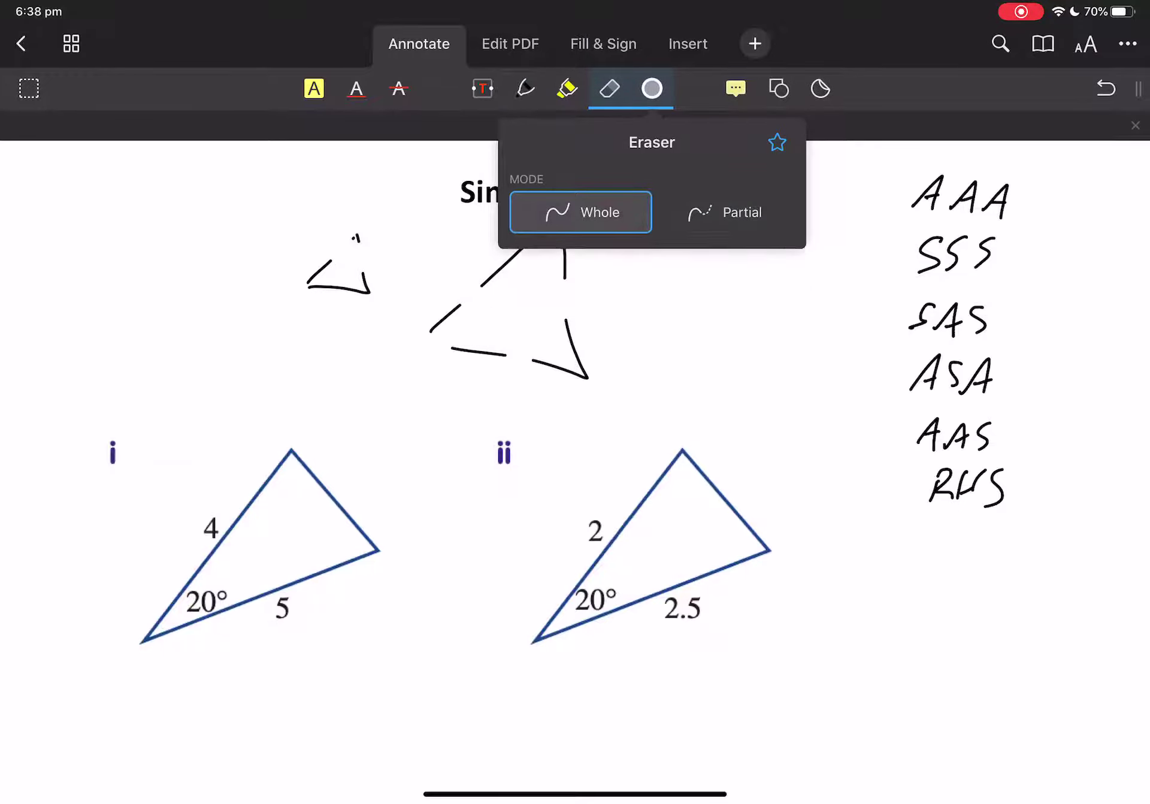
# Step: Erase every remaining stroke of the two sketched triangles
pyautogui.scroll(-3, 576, 420)
pyautogui.click(578, 191)
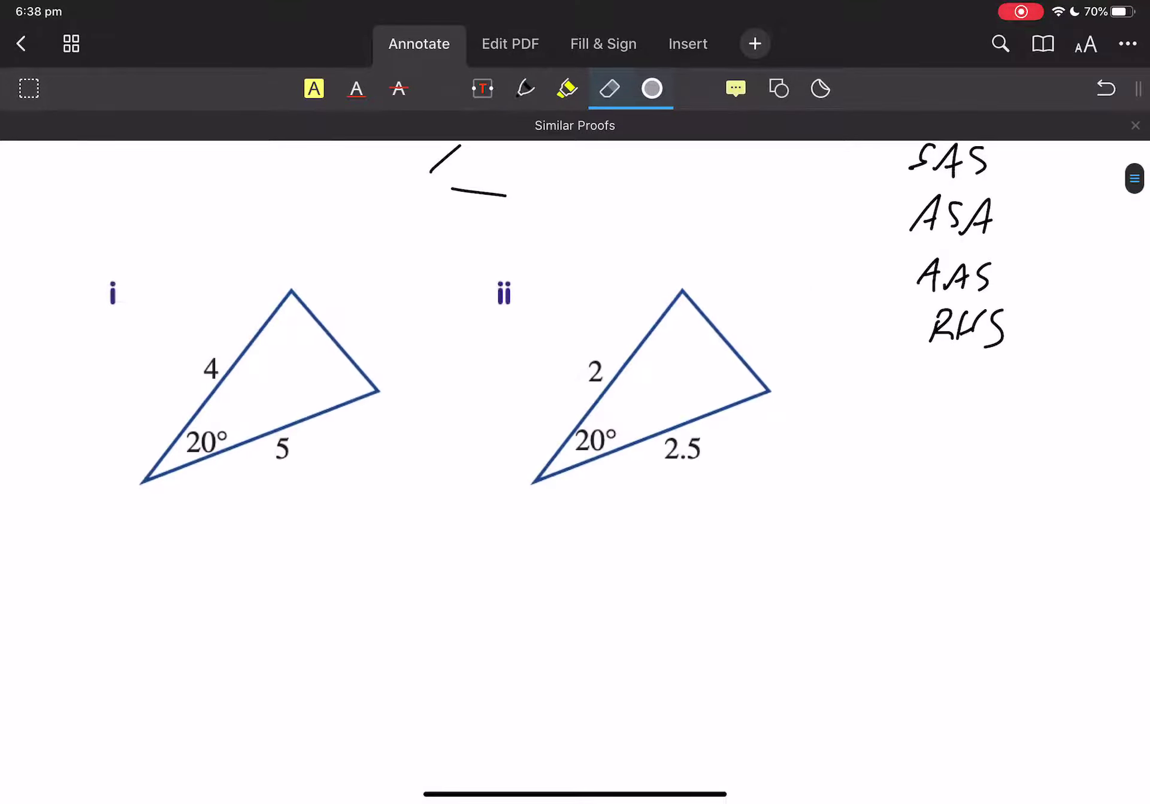
pyautogui.scroll(4, 575, 419)
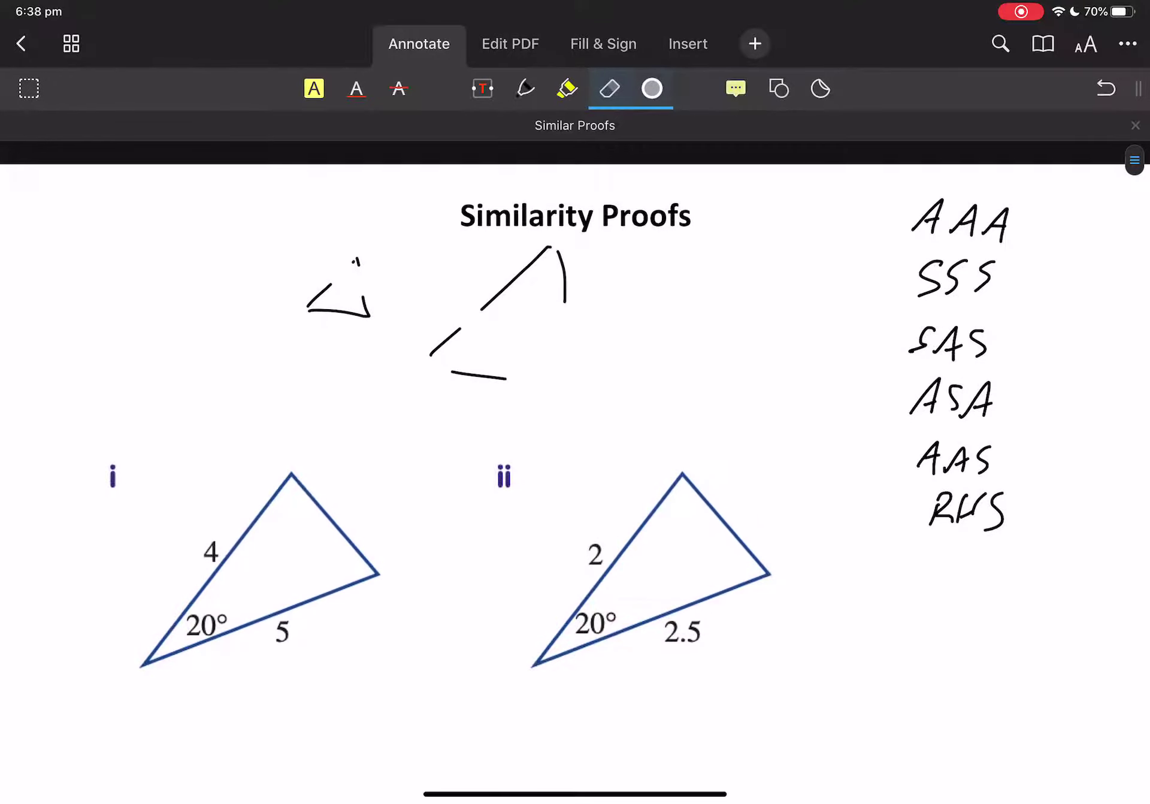
pyautogui.click(338, 290)
pyautogui.click(447, 318)
pyautogui.click(516, 255)
pyautogui.click(561, 251)
pyautogui.click(480, 352)
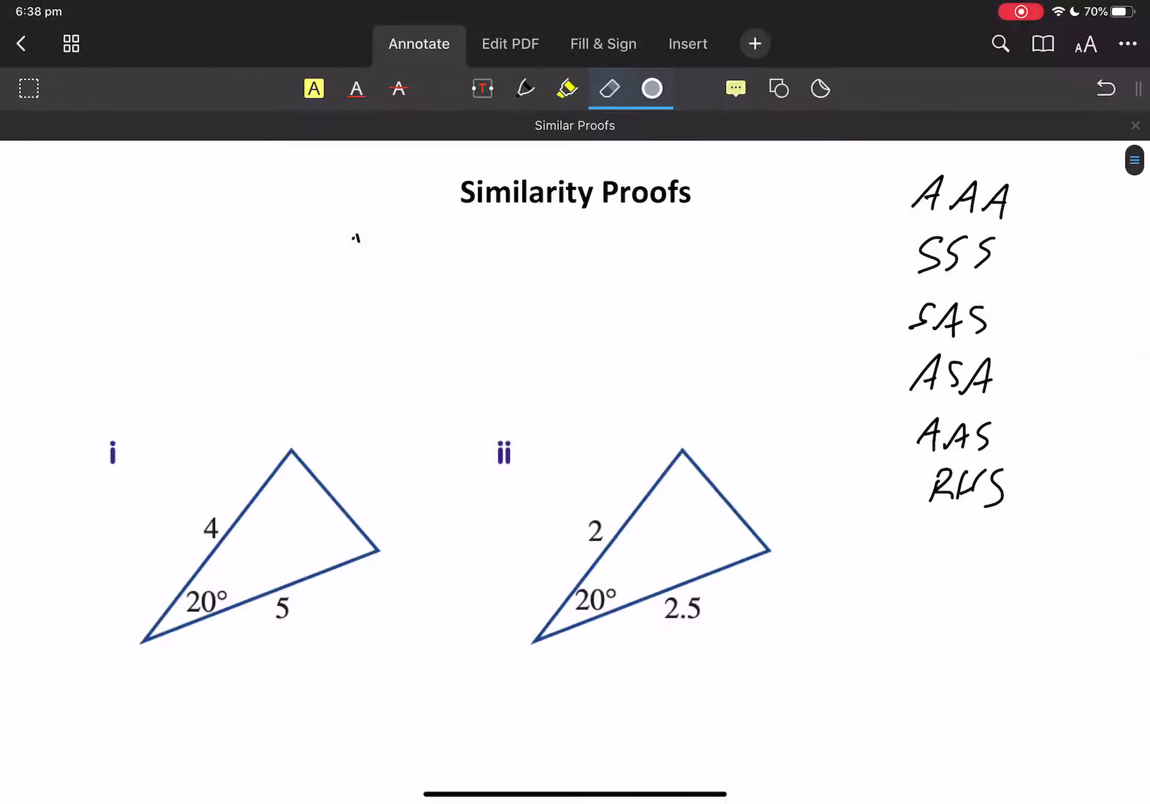
pyautogui.click(357, 239)
# Step: With the pen, draw an arrow beside SSS, then remove it again
pyautogui.click(526, 88)
pyautogui.moveTo(1059, 253)
pyautogui.mouseDown()
pyautogui.moveTo(1019, 255)
pyautogui.moveTo(1035, 264)
pyautogui.mouseUp()
pyautogui.click(1106, 88)
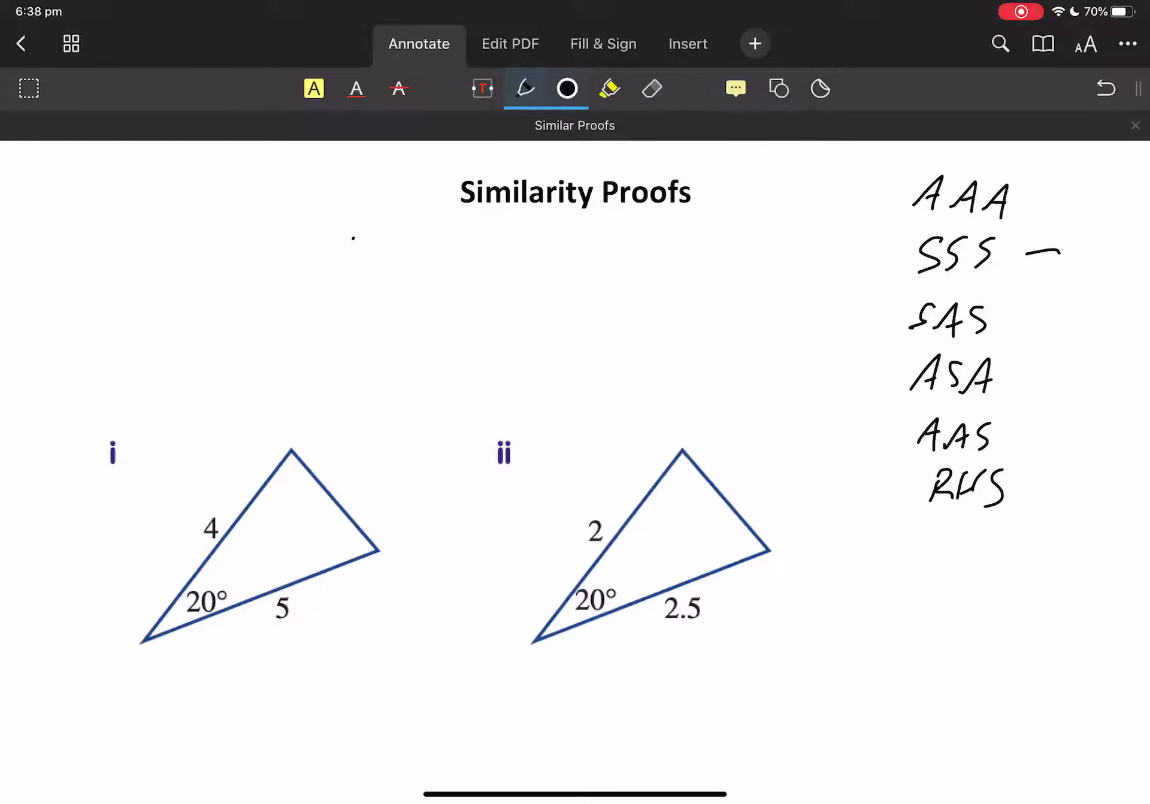
pyautogui.click(1106, 89)
pyautogui.scroll(-5, 575, 467)
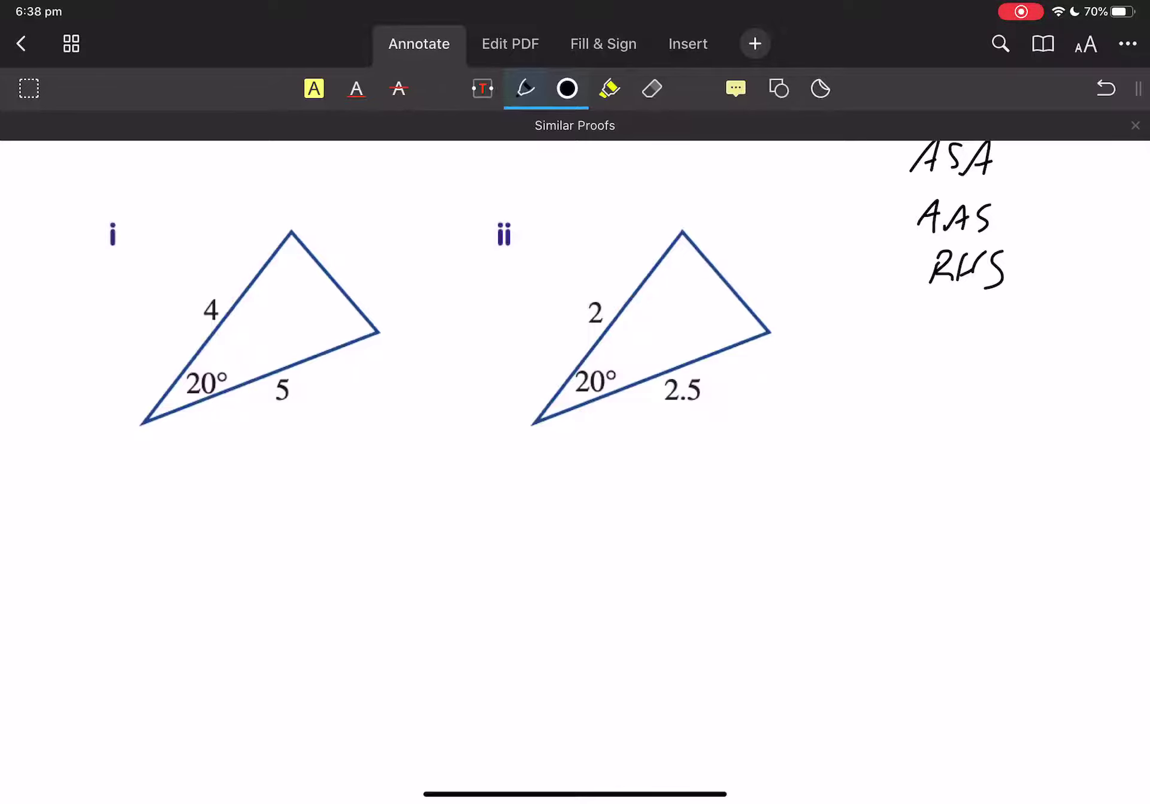
pyautogui.moveTo(601, 293)
pyautogui.mouseDown()
pyautogui.moveTo(586, 298)
pyautogui.moveTo(611, 318)
pyautogui.mouseUp()
pyautogui.moveTo(199, 292); pyautogui.dragTo(207, 289)
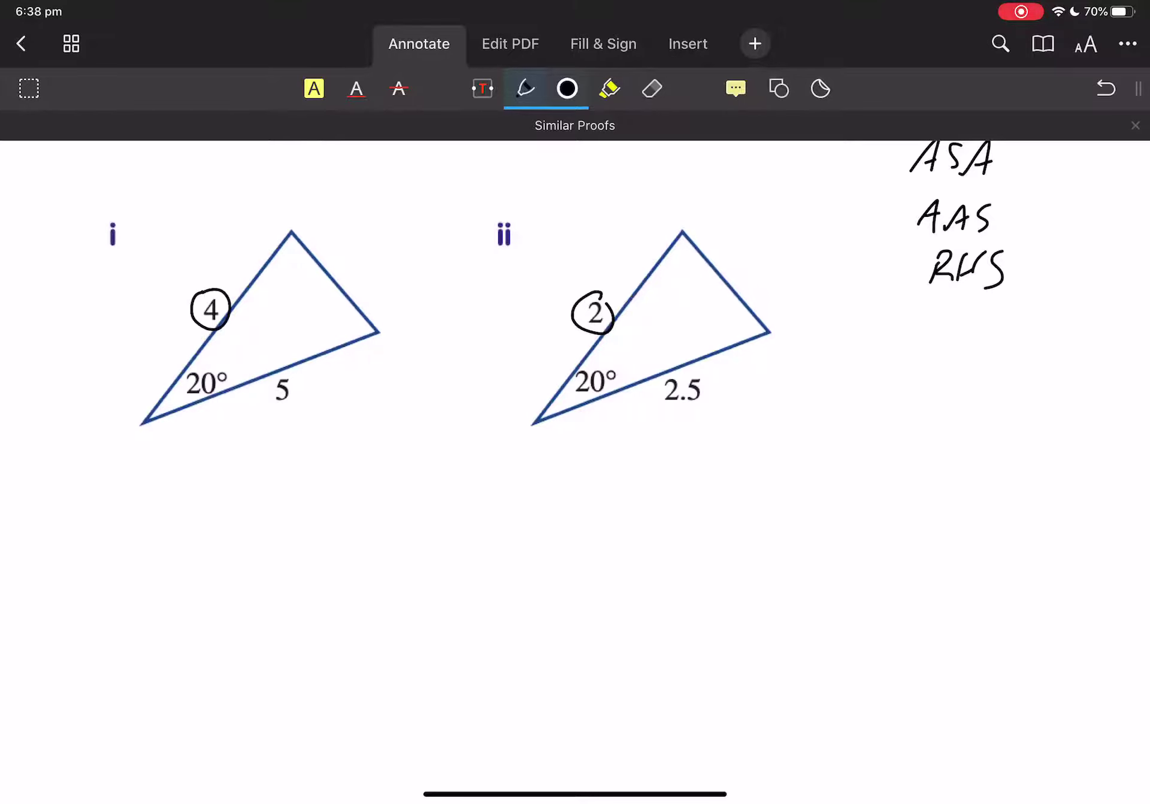
pyautogui.moveTo(506, 283)
pyautogui.mouseDown()
pyautogui.moveTo(420, 289)
pyautogui.moveTo(445, 306)
pyautogui.mouseUp()
pyautogui.moveTo(695, 381)
pyautogui.mouseDown()
pyautogui.moveTo(677, 367)
pyautogui.moveTo(563, 417)
pyautogui.moveTo(379, 409)
pyautogui.mouseUp()
pyautogui.moveTo(410, 395); pyautogui.dragTo(400, 429)
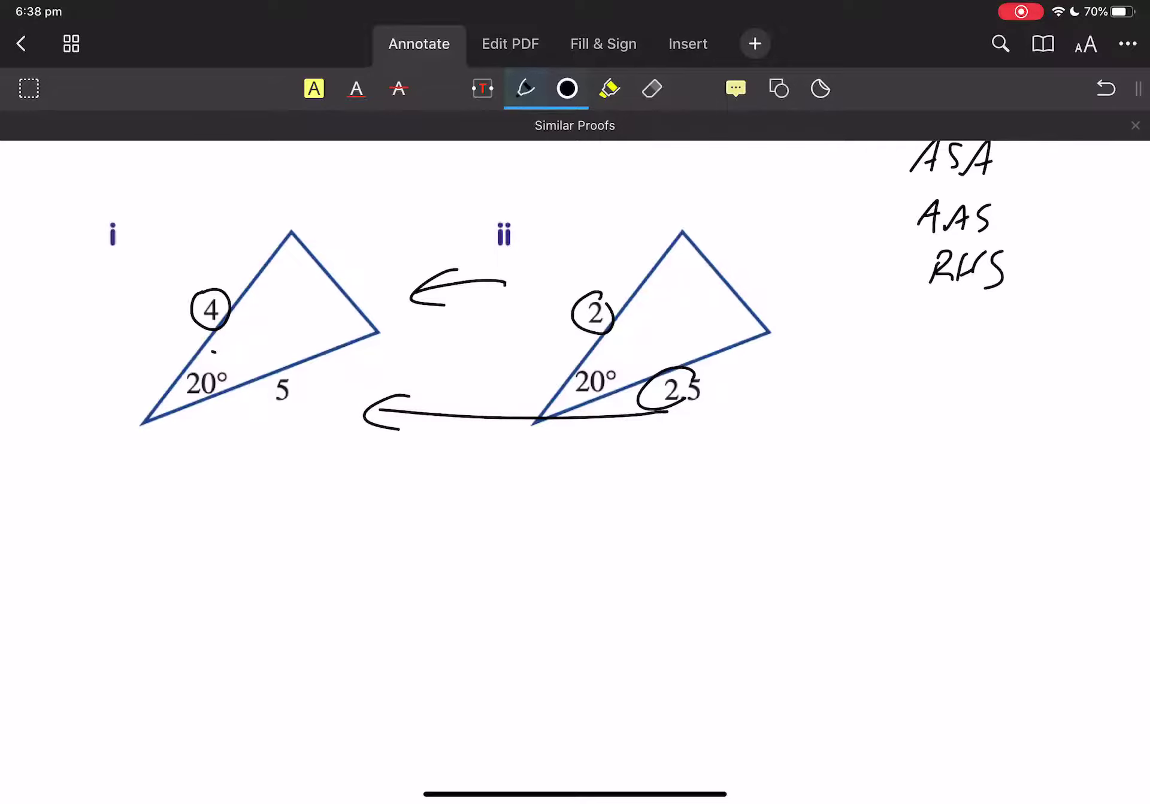
pyautogui.moveTo(212, 352); pyautogui.dragTo(244, 380)
pyautogui.moveTo(611, 348); pyautogui.dragTo(627, 374)
pyautogui.click(1106, 88)
pyautogui.click(1106, 88)
pyautogui.click(1105, 88)
pyautogui.click(1106, 88)
pyautogui.click(1106, 88)
pyautogui.click(1106, 88)
pyautogui.click(1106, 88)
pyautogui.click(1106, 88)
pyautogui.click(1105, 88)
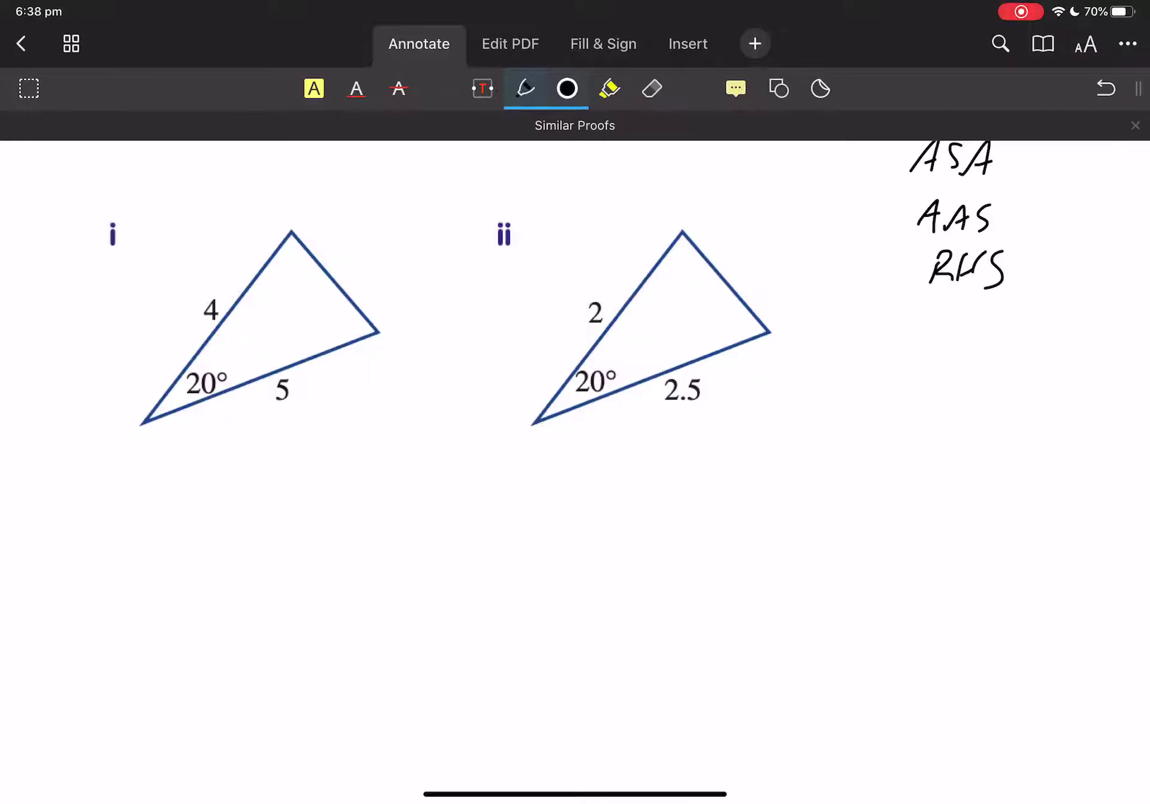
# Step: Label the vertices A, B, C of triangle i and D, E, F of triangle ii
pyautogui.moveTo(88, 442)
pyautogui.mouseDown()
pyautogui.moveTo(108, 449)
pyautogui.moveTo(108, 430)
pyautogui.mouseUp()
pyautogui.moveTo(299, 186)
pyautogui.mouseDown()
pyautogui.moveTo(292, 218)
pyautogui.moveTo(304, 219)
pyautogui.mouseUp()
pyautogui.moveTo(400, 324); pyautogui.dragTo(402, 354)
pyautogui.moveTo(514, 410); pyautogui.dragTo(507, 438)
pyautogui.moveTo(688, 206)
pyautogui.mouseDown()
pyautogui.moveTo(677, 221)
pyautogui.moveTo(712, 204)
pyautogui.mouseUp()
pyautogui.moveTo(690, 195)
pyautogui.mouseDown()
pyautogui.moveTo(713, 188)
pyautogui.moveTo(697, 202)
pyautogui.mouseUp()
pyautogui.moveTo(773, 307); pyautogui.dragTo(772, 333)
pyautogui.moveTo(771, 307)
pyautogui.mouseDown()
pyautogui.moveTo(800, 298)
pyautogui.moveTo(793, 318)
pyautogui.mouseUp()
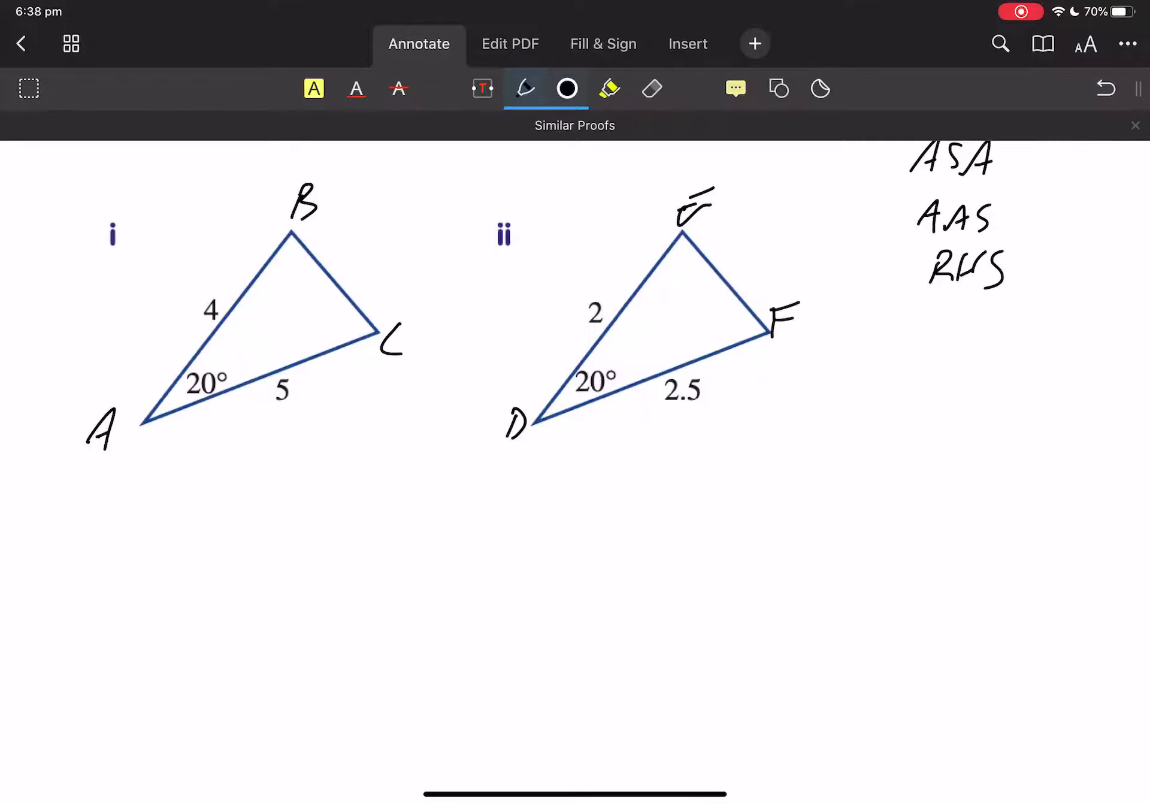
pyautogui.scroll(-1, 575, 468)
pyautogui.scroll(-1, 615, 292)
pyautogui.scroll(-3, 575, 468)
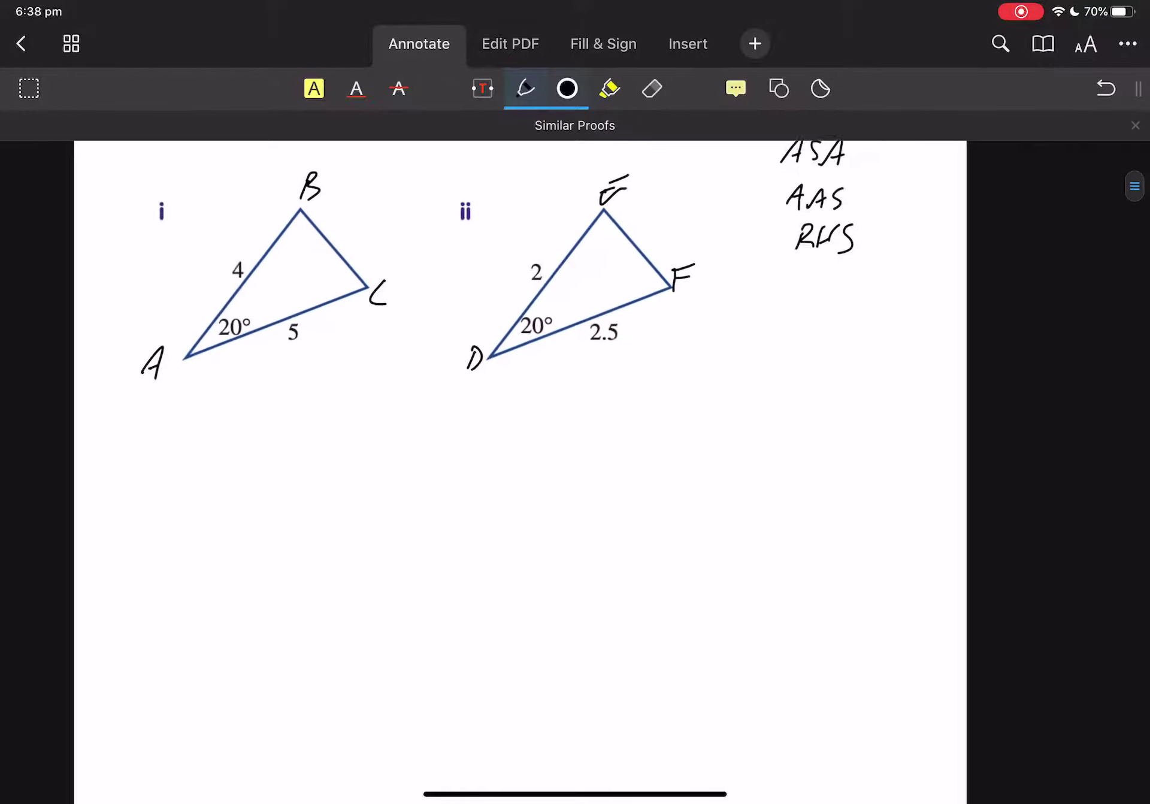
# Step: Handwrite AB = DE (SF2) below the triangles
pyautogui.moveTo(256, 497)
pyautogui.mouseDown()
pyautogui.moveTo(272, 505)
pyautogui.moveTo(288, 482)
pyautogui.mouseUp()
pyautogui.moveTo(295, 461); pyautogui.dragTo(298, 509)
pyautogui.moveTo(365, 479); pyautogui.dragTo(496, 504)
pyautogui.moveTo(479, 496)
pyautogui.mouseDown()
pyautogui.moveTo(495, 495)
pyautogui.moveTo(500, 476)
pyautogui.mouseUp()
pyautogui.moveTo(576, 459); pyautogui.dragTo(558, 505)
pyautogui.moveTo(593, 475)
pyautogui.mouseDown()
pyautogui.moveTo(575, 495)
pyautogui.moveTo(596, 496)
pyautogui.mouseUp()
pyautogui.moveTo(599, 473)
pyautogui.mouseDown()
pyautogui.moveTo(623, 466)
pyautogui.moveTo(622, 481)
pyautogui.moveTo(654, 488)
pyautogui.moveTo(651, 508)
pyautogui.mouseUp()
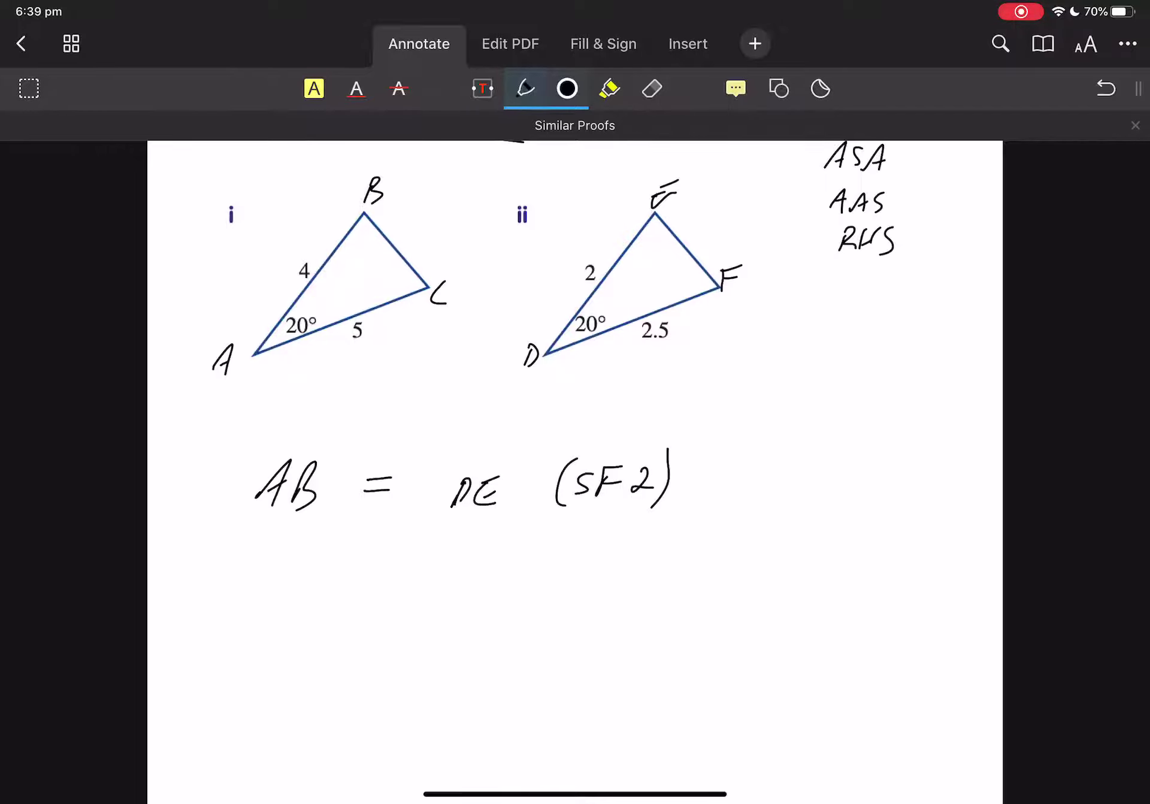
# Step: Handwrite AC = DF (SF2) on the second proof line
pyautogui.moveTo(253, 585)
pyautogui.mouseDown()
pyautogui.moveTo(277, 554)
pyautogui.moveTo(275, 587)
pyautogui.mouseUp()
pyautogui.moveTo(307, 556)
pyautogui.mouseDown()
pyautogui.moveTo(306, 581)
pyautogui.moveTo(379, 570)
pyautogui.mouseUp()
pyautogui.moveTo(366, 576); pyautogui.dragTo(467, 574)
pyautogui.moveTo(471, 554)
pyautogui.mouseDown()
pyautogui.moveTo(490, 545)
pyautogui.moveTo(491, 564)
pyautogui.mouseUp()
pyautogui.moveTo(578, 536)
pyautogui.mouseDown()
pyautogui.moveTo(561, 572)
pyautogui.moveTo(580, 572)
pyautogui.mouseUp()
pyautogui.moveTo(617, 550)
pyautogui.mouseDown()
pyautogui.moveTo(609, 572)
pyautogui.moveTo(635, 547)
pyautogui.mouseUp()
pyautogui.moveTo(611, 562)
pyautogui.mouseDown()
pyautogui.moveTo(633, 559)
pyautogui.moveTo(669, 584)
pyautogui.mouseUp()
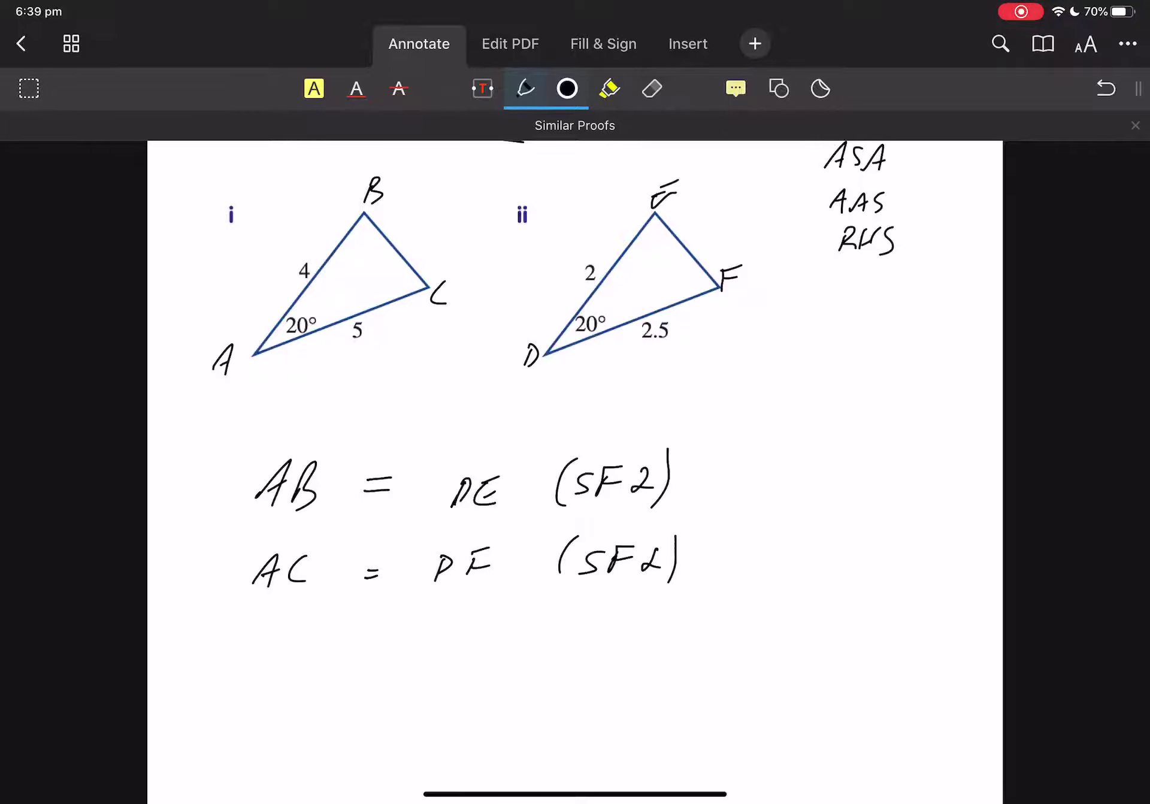
# Step: Write ∠BAC = ∠EDF on the third line, undoing a stray dash
pyautogui.moveTo(236, 635)
pyautogui.mouseDown()
pyautogui.moveTo(237, 675)
pyautogui.moveTo(295, 644)
pyautogui.moveTo(318, 668)
pyautogui.mouseUp()
pyautogui.moveTo(366, 660); pyautogui.dragTo(380, 652)
pyautogui.moveTo(439, 633)
pyautogui.mouseDown()
pyautogui.moveTo(420, 659)
pyautogui.moveTo(466, 663)
pyautogui.moveTo(471, 647)
pyautogui.mouseUp()
pyautogui.moveTo(460, 641)
pyautogui.mouseDown()
pyautogui.moveTo(478, 637)
pyautogui.moveTo(482, 659)
pyautogui.mouseUp()
pyautogui.moveTo(483, 638); pyautogui.dragTo(484, 657)
pyautogui.moveTo(502, 649); pyautogui.dragTo(501, 658)
pyautogui.moveTo(507, 640); pyautogui.dragTo(504, 659)
pyautogui.moveTo(507, 639); pyautogui.dragTo(525, 632)
pyautogui.moveTo(507, 649); pyautogui.dragTo(650, 648)
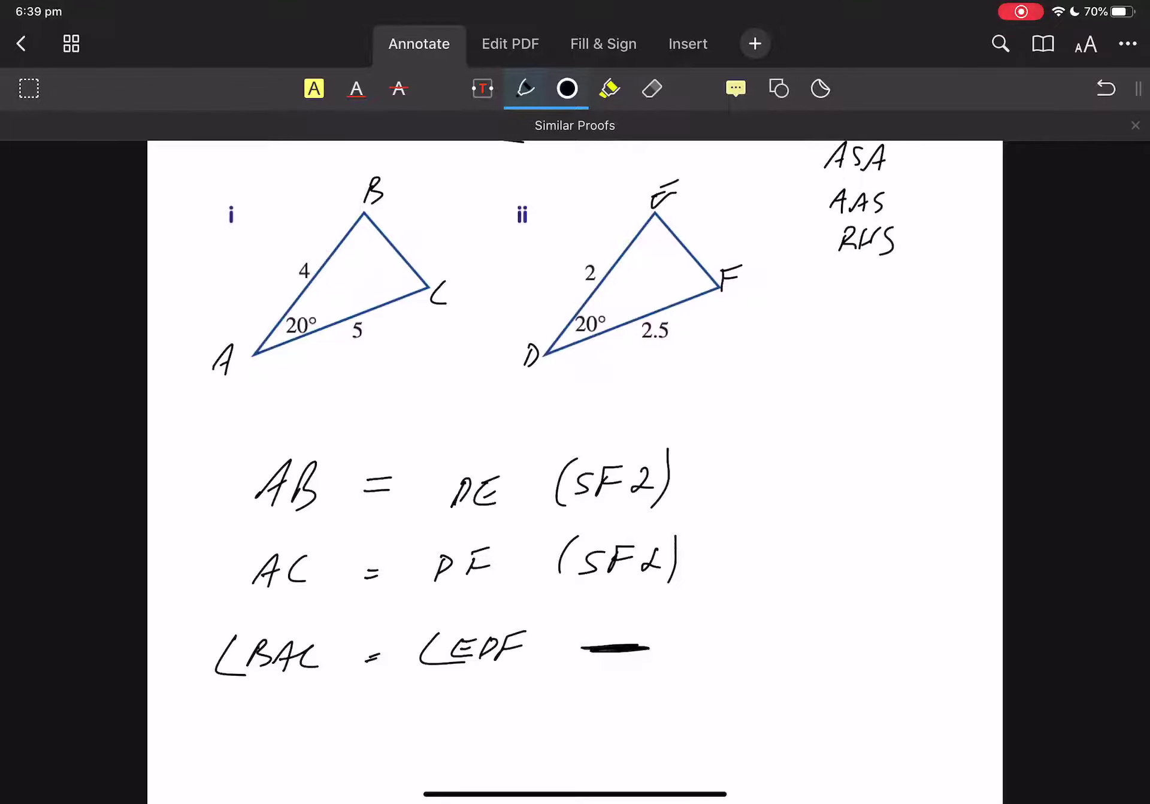
pyautogui.hotkey('ctrl', 'z')
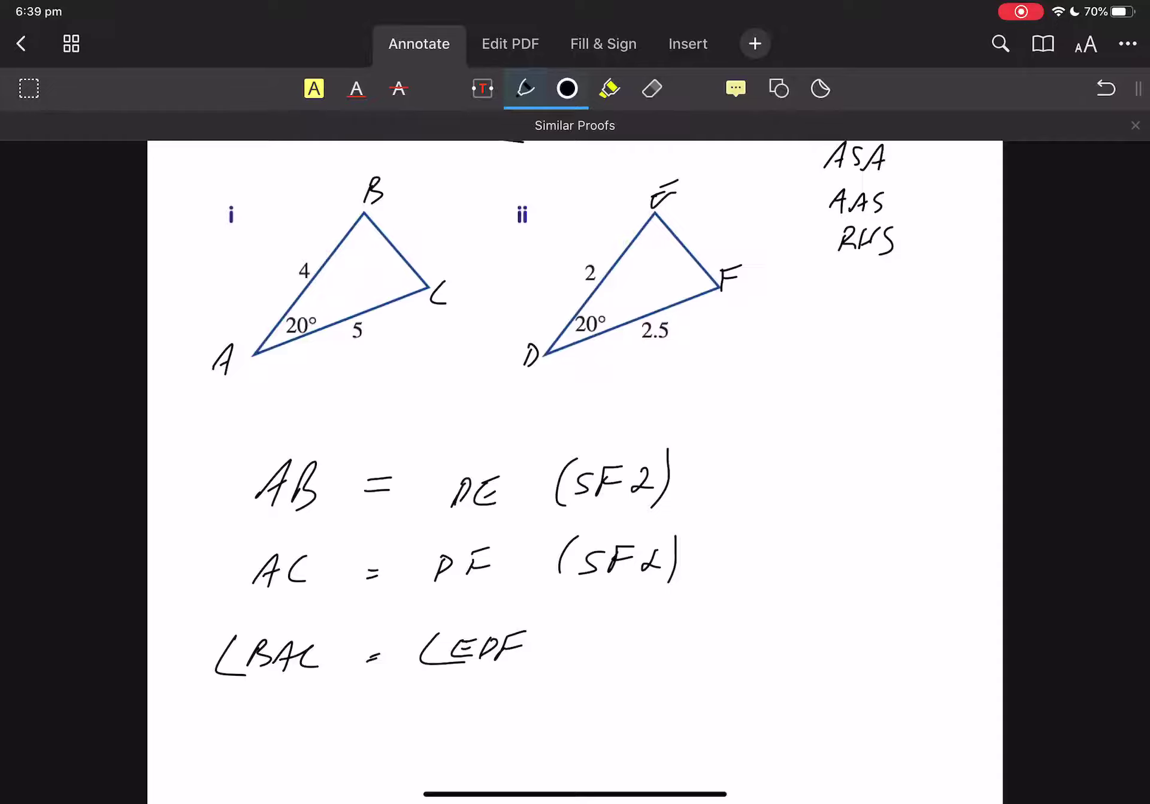
# Step: Write Given after ∠EDF to finish the third line
pyautogui.moveTo(623, 630)
pyautogui.mouseDown()
pyautogui.moveTo(610, 656)
pyautogui.moveTo(639, 649)
pyautogui.mouseUp()
pyautogui.moveTo(647, 610); pyautogui.dragTo(646, 625)
pyautogui.moveTo(654, 637); pyautogui.dragTo(706, 648)
pyautogui.click(692, 641)
# Step: Begin the conclusion with ∴△ABC on a new line, undoing a stray dash
pyautogui.scroll(-3, 575, 468)
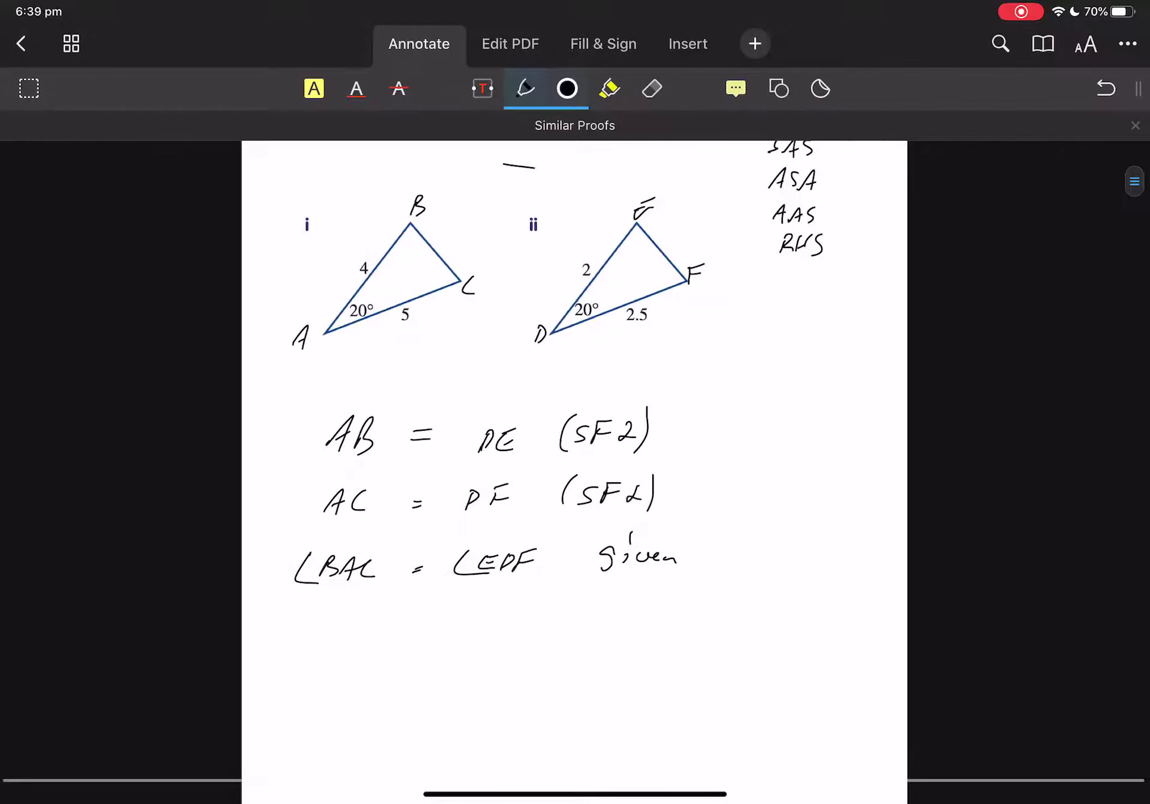
pyautogui.click(362, 648)
pyautogui.click(344, 672)
pyautogui.moveTo(409, 673)
pyautogui.mouseDown()
pyautogui.moveTo(447, 663)
pyautogui.moveTo(410, 677)
pyautogui.moveTo(493, 683)
pyautogui.moveTo(502, 665)
pyautogui.mouseUp()
pyautogui.moveTo(500, 683)
pyautogui.mouseDown()
pyautogui.moveTo(509, 650)
pyautogui.moveTo(501, 680)
pyautogui.mouseUp()
pyautogui.moveTo(526, 652)
pyautogui.mouseDown()
pyautogui.moveTo(526, 675)
pyautogui.moveTo(627, 646)
pyautogui.moveTo(605, 685)
pyautogui.mouseUp()
pyautogui.hotkey('ctrl', 'z')
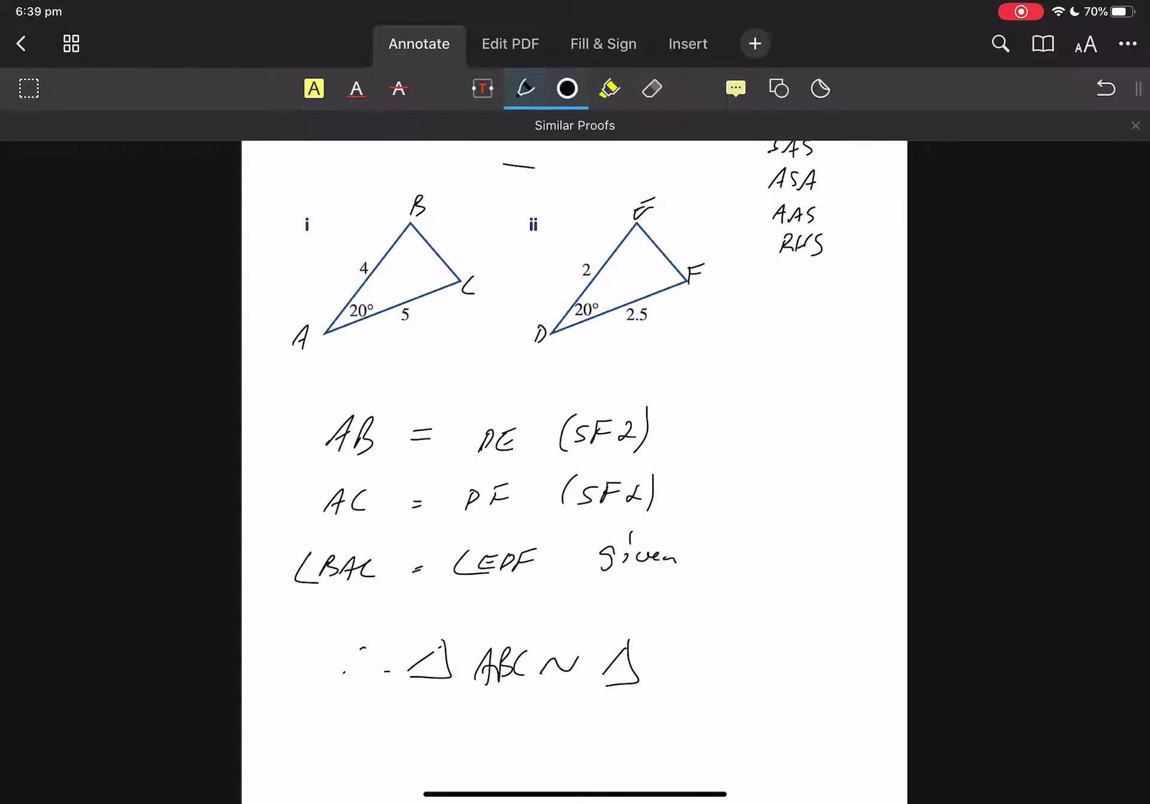
# Step: Complete the conclusion with ~ △DEF (SAS) and (SF2) beneath
pyautogui.moveTo(663, 653); pyautogui.dragTo(660, 677)
pyautogui.moveTo(663, 652)
pyautogui.mouseDown()
pyautogui.moveTo(665, 676)
pyautogui.moveTo(695, 677)
pyautogui.moveTo(696, 659)
pyautogui.mouseUp()
pyautogui.moveTo(716, 651)
pyautogui.mouseDown()
pyautogui.moveTo(709, 672)
pyautogui.moveTo(730, 642)
pyautogui.mouseUp()
pyautogui.moveTo(716, 662)
pyautogui.mouseDown()
pyautogui.moveTo(743, 654)
pyautogui.moveTo(771, 689)
pyautogui.moveTo(785, 645)
pyautogui.moveTo(778, 669)
pyautogui.mouseUp()
pyautogui.moveTo(794, 671)
pyautogui.mouseDown()
pyautogui.moveTo(821, 667)
pyautogui.moveTo(839, 686)
pyautogui.moveTo(779, 730)
pyautogui.moveTo(799, 730)
pyautogui.mouseUp()
pyautogui.moveTo(798, 711)
pyautogui.mouseDown()
pyautogui.moveTo(821, 706)
pyautogui.moveTo(820, 715)
pyautogui.mouseUp()
pyautogui.moveTo(822, 710); pyautogui.dragTo(842, 738)
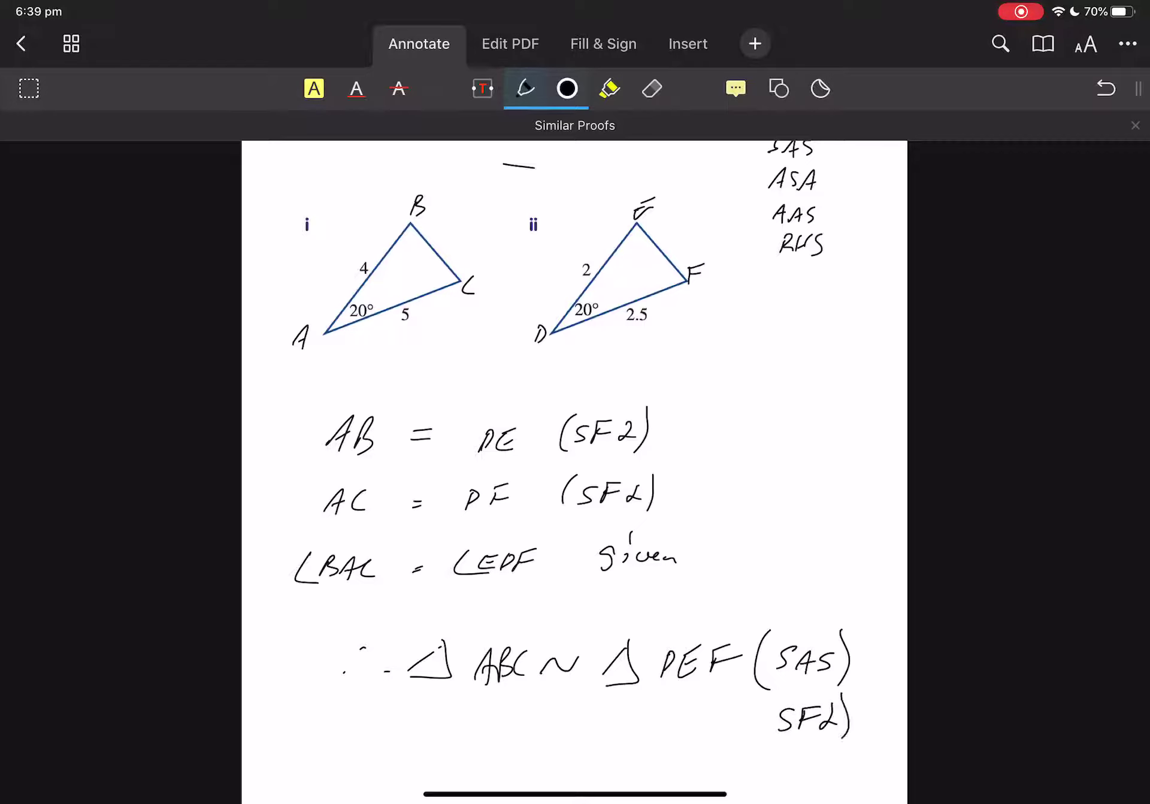
pyautogui.moveTo(774, 697); pyautogui.dragTo(773, 749)
# Step: Draw a brace beside the rule list and circle AAA and both (SF2) notes
pyautogui.scroll(3, 575, 473)
pyautogui.moveTo(834, 162); pyautogui.dragTo(834, 378)
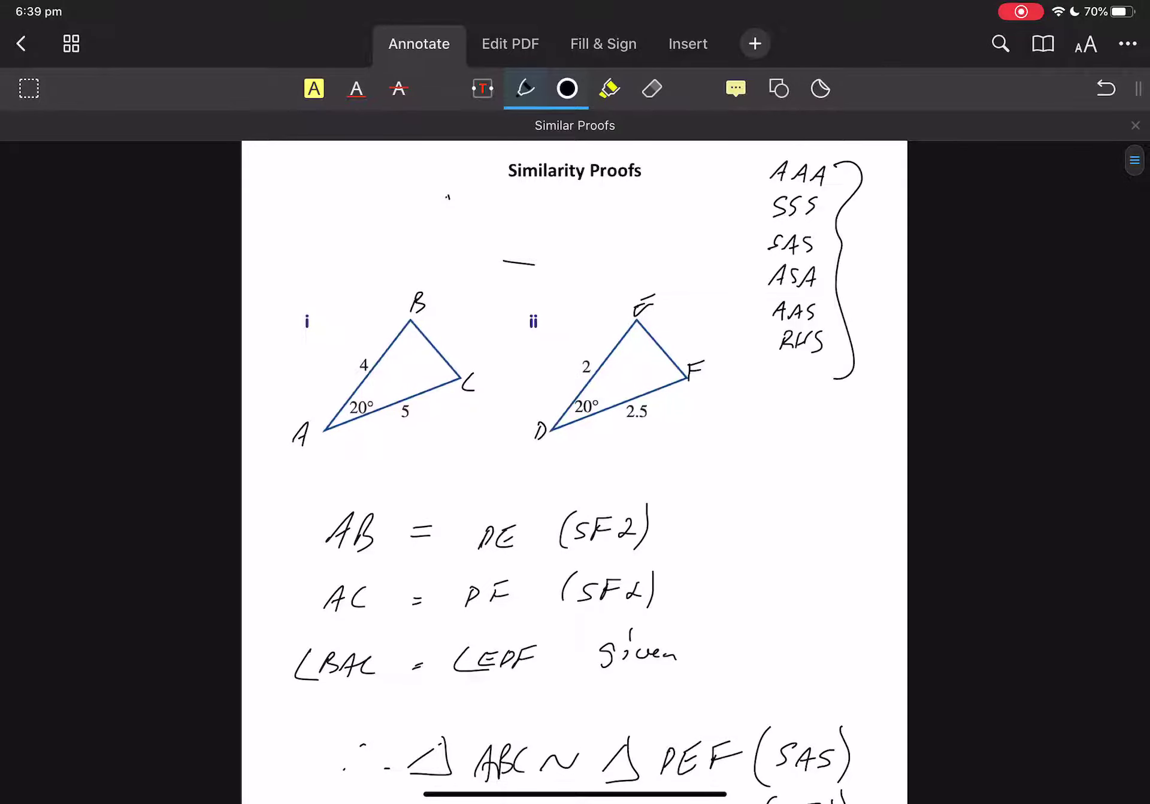
pyautogui.moveTo(794, 154)
pyautogui.mouseDown()
pyautogui.moveTo(835, 161)
pyautogui.moveTo(762, 162)
pyautogui.mouseUp()
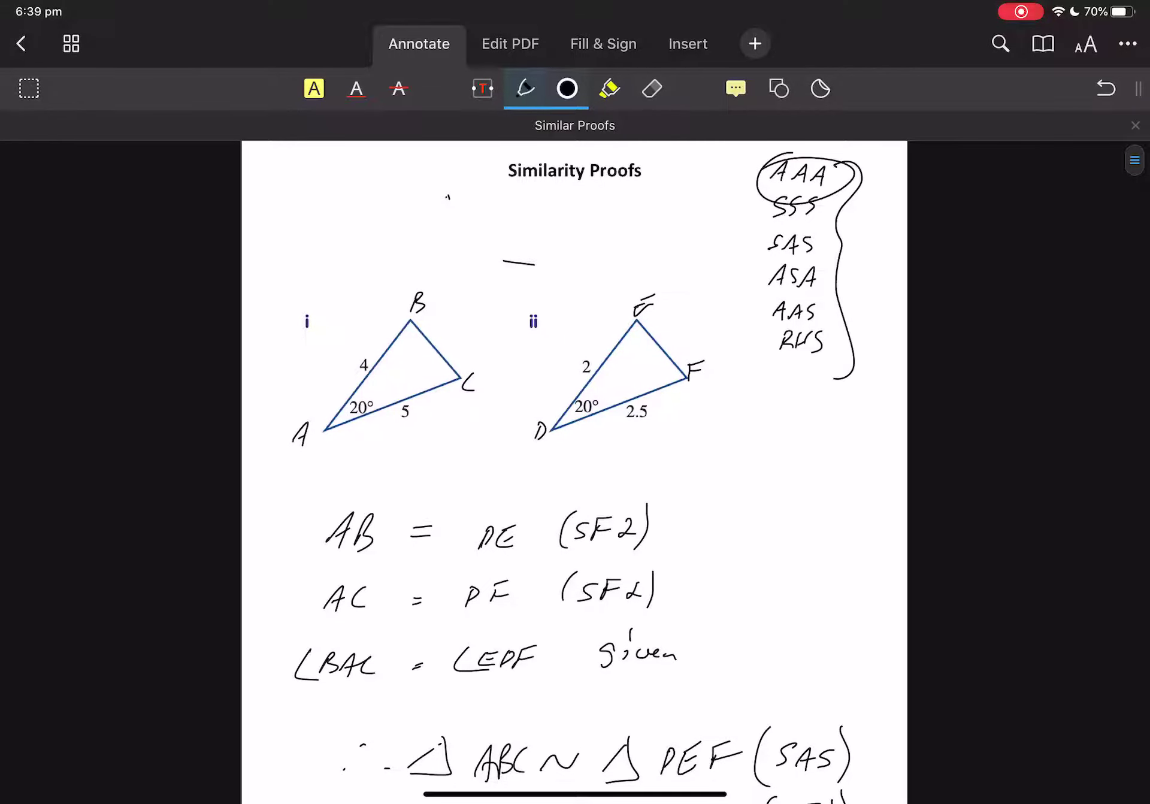
pyautogui.moveTo(652, 509)
pyautogui.mouseDown()
pyautogui.moveTo(635, 489)
pyautogui.moveTo(650, 500)
pyautogui.mouseUp()
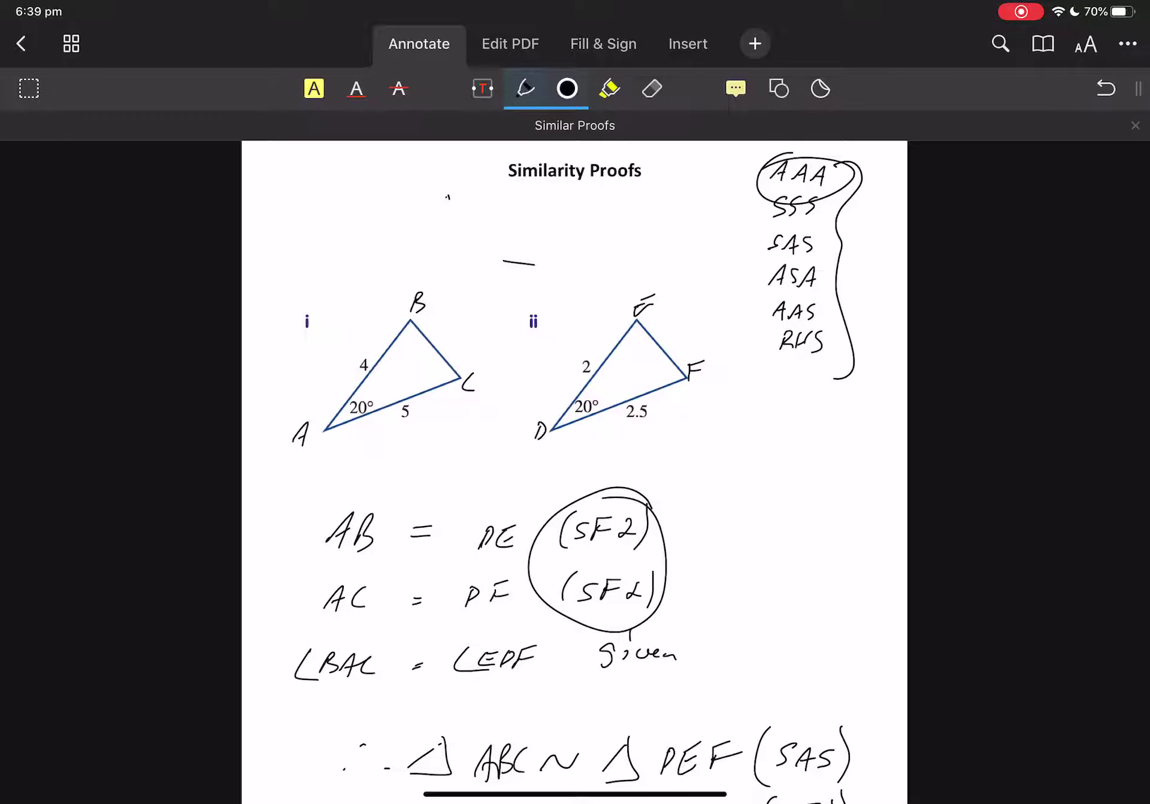
pyautogui.scroll(-10, 575, 473)
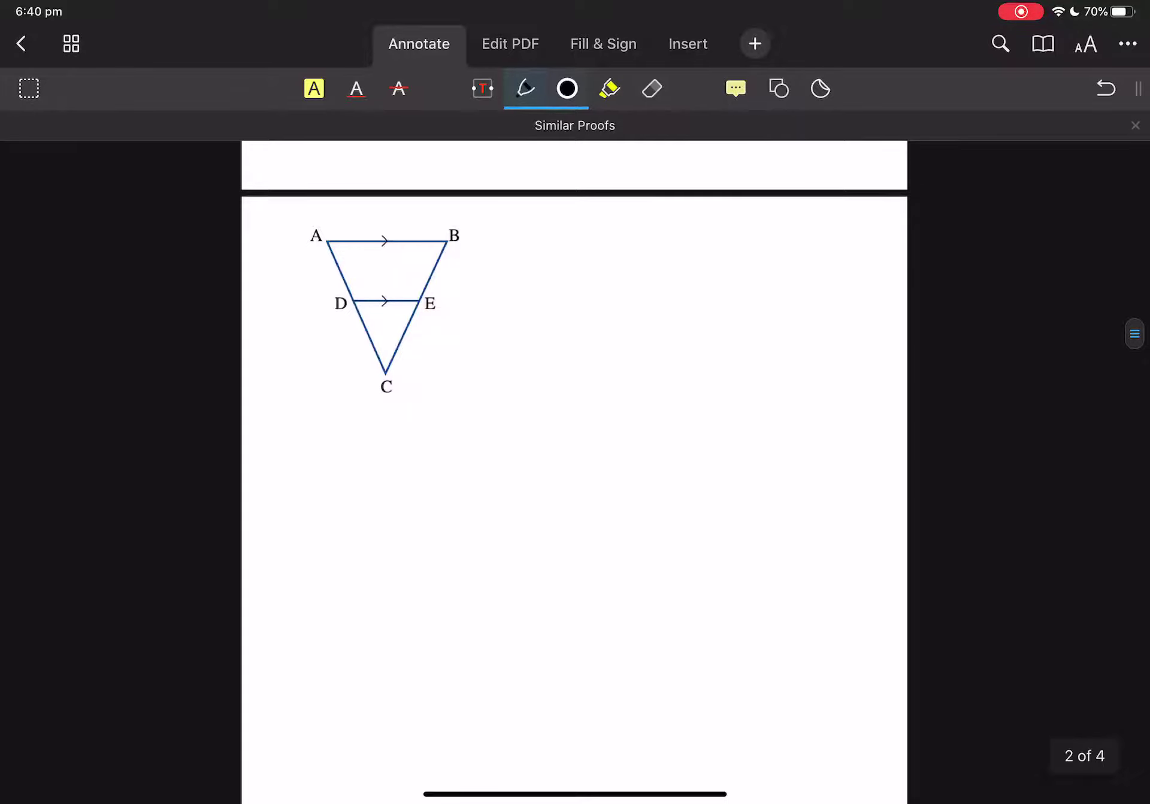
# Step: Try yellow and green highlights on triangles DEC and ABC, then undo them
pyautogui.scroll(5, 494, 182)
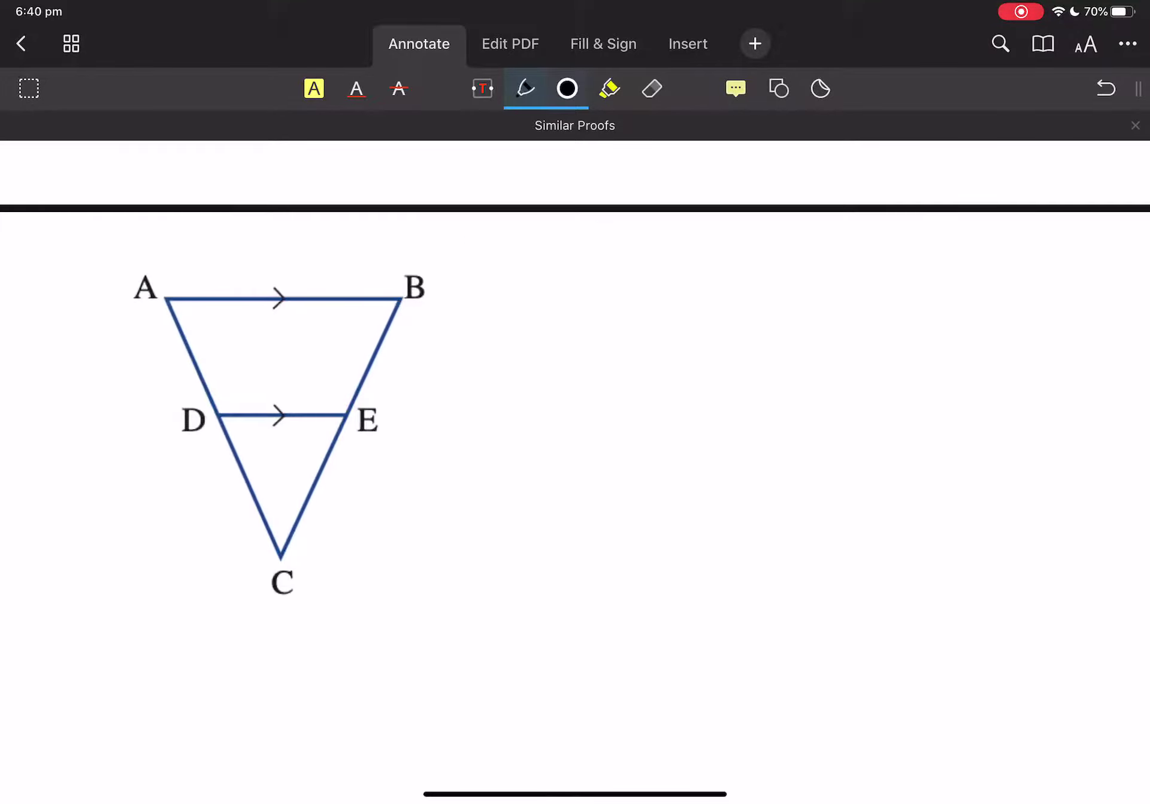
pyautogui.click(610, 88)
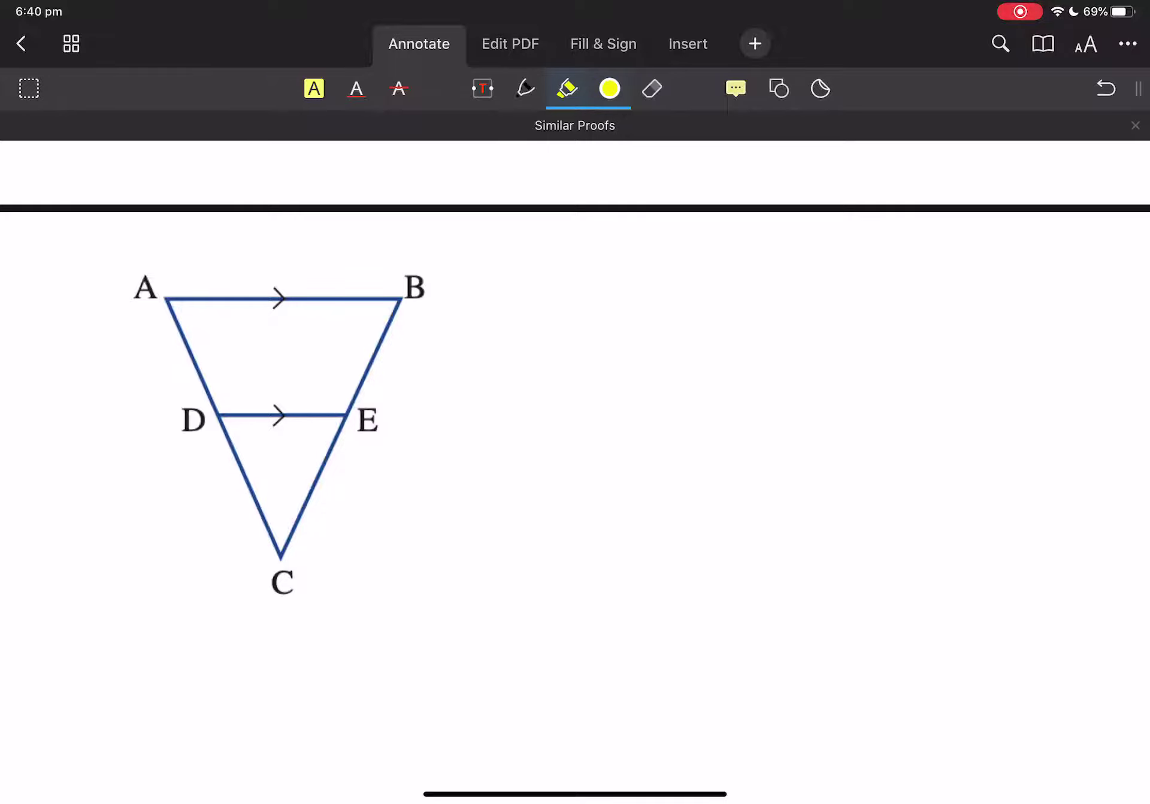
pyautogui.moveTo(216, 415)
pyautogui.mouseDown()
pyautogui.moveTo(324, 464)
pyautogui.moveTo(219, 415)
pyautogui.mouseUp()
pyautogui.click(610, 88)
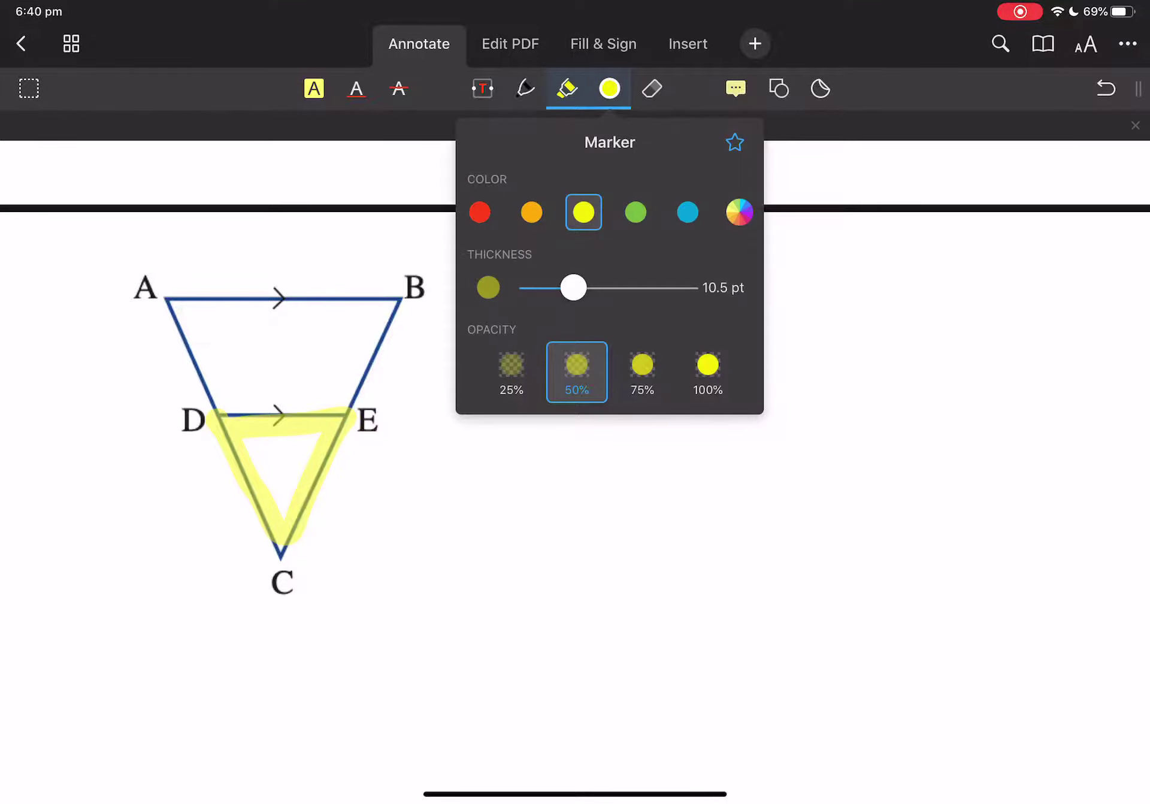
pyautogui.click(635, 211)
pyautogui.moveTo(252, 559)
pyautogui.mouseDown()
pyautogui.moveTo(346, 295)
pyautogui.moveTo(262, 590)
pyautogui.moveTo(265, 577)
pyautogui.mouseUp()
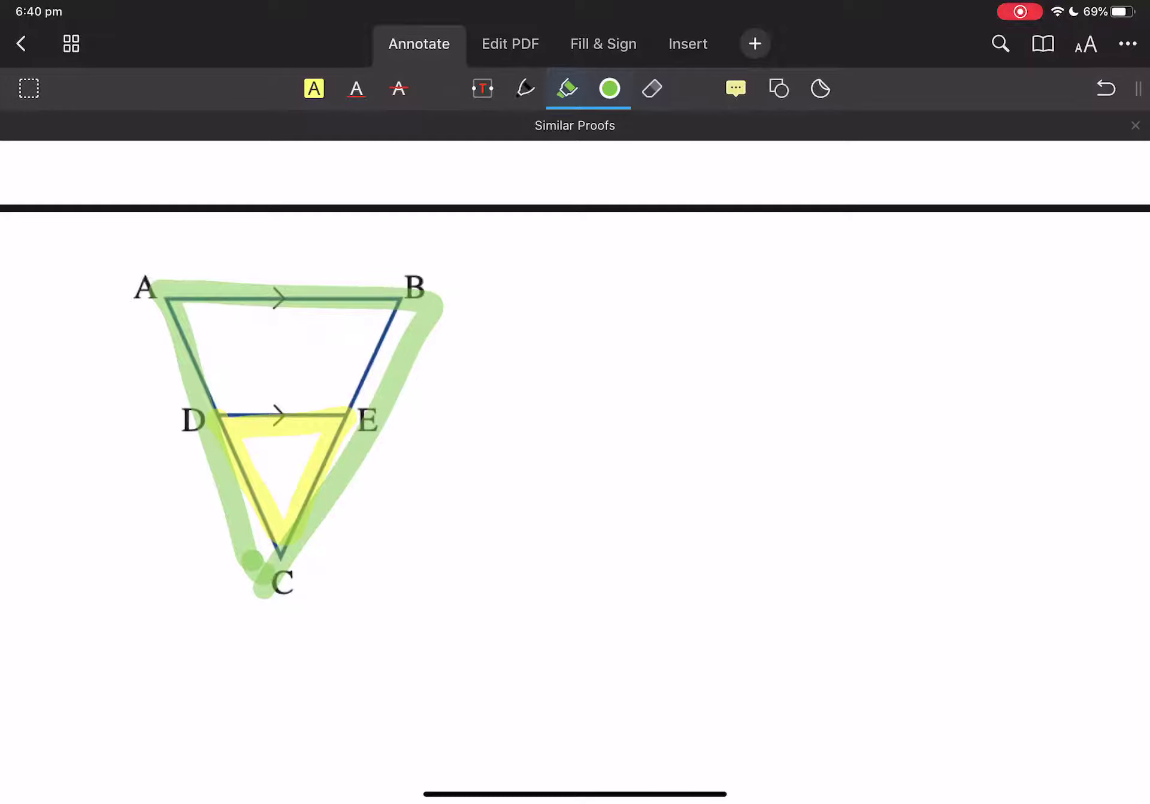
pyautogui.hotkey('ctrl', 'z')
pyautogui.hotkey('ctrl', 'z')
pyautogui.hotkey('ctrl', 'z')
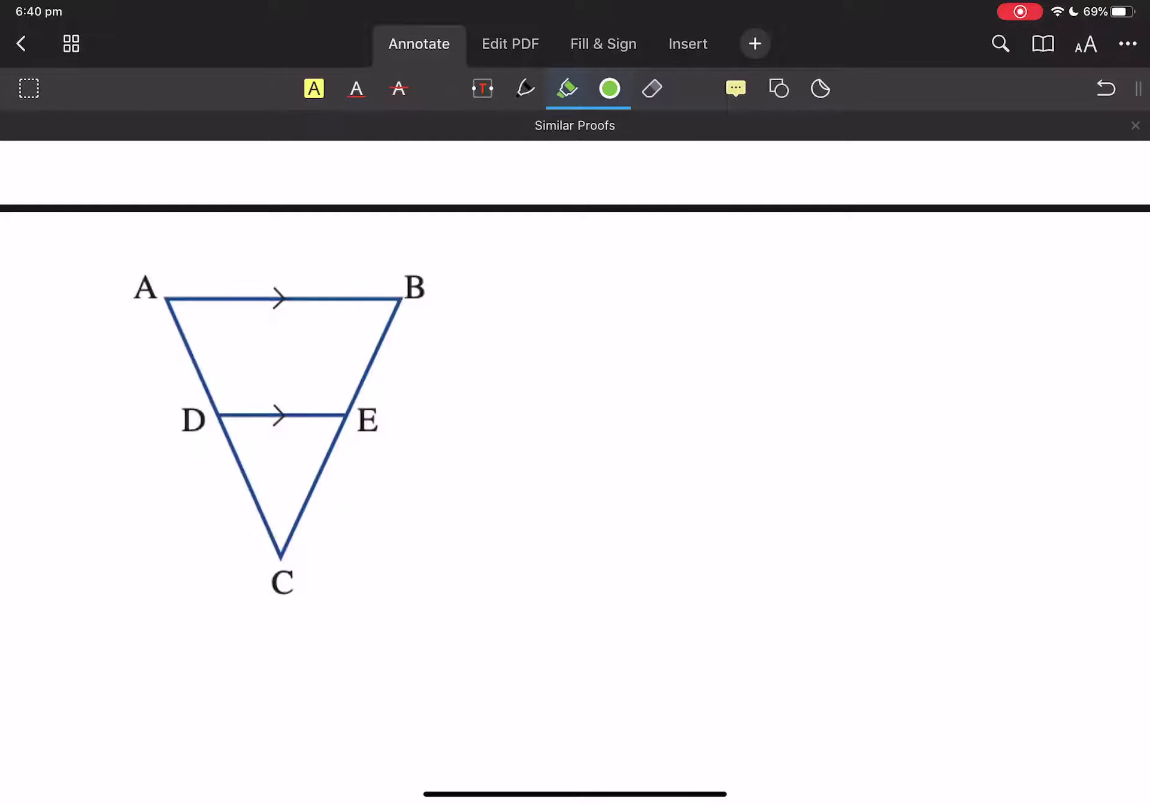
# Step: Draw black pen lines extending AB and DE, plus a transversal through B, E and C
pyautogui.click(525, 89)
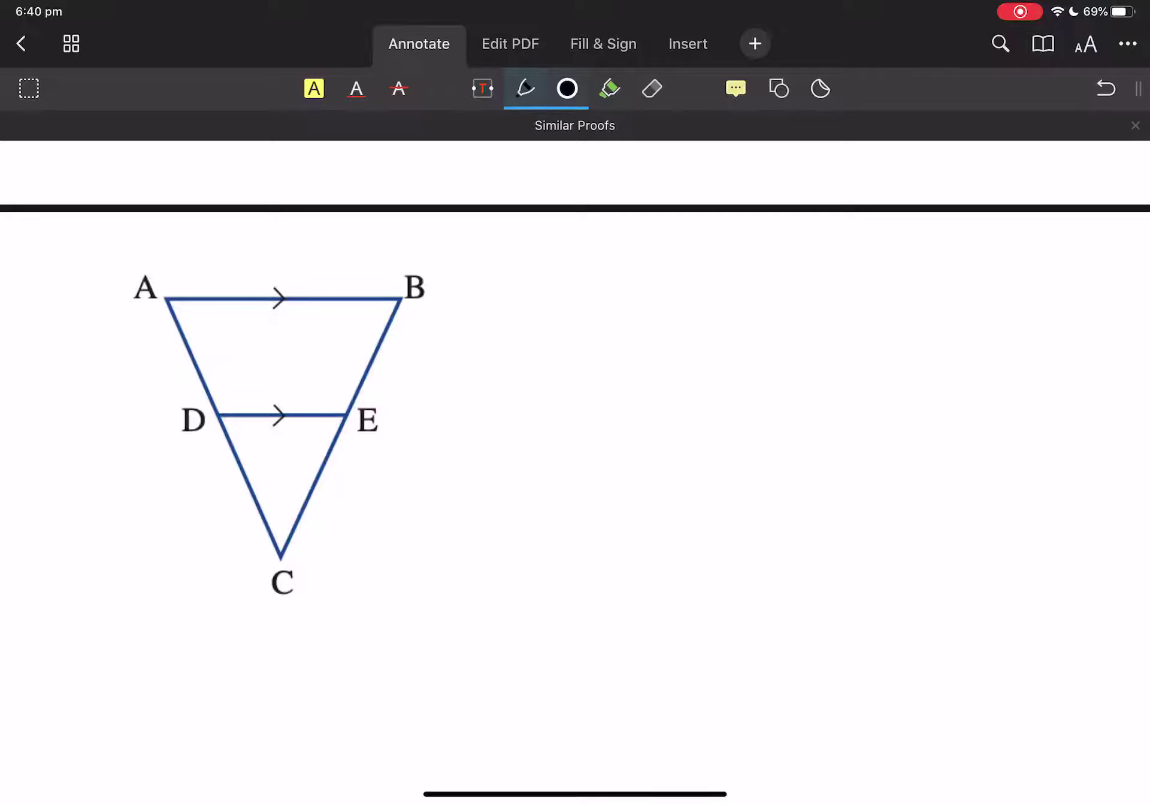
pyautogui.moveTo(66, 293); pyautogui.dragTo(601, 312)
pyautogui.moveTo(81, 413); pyautogui.dragTo(656, 411)
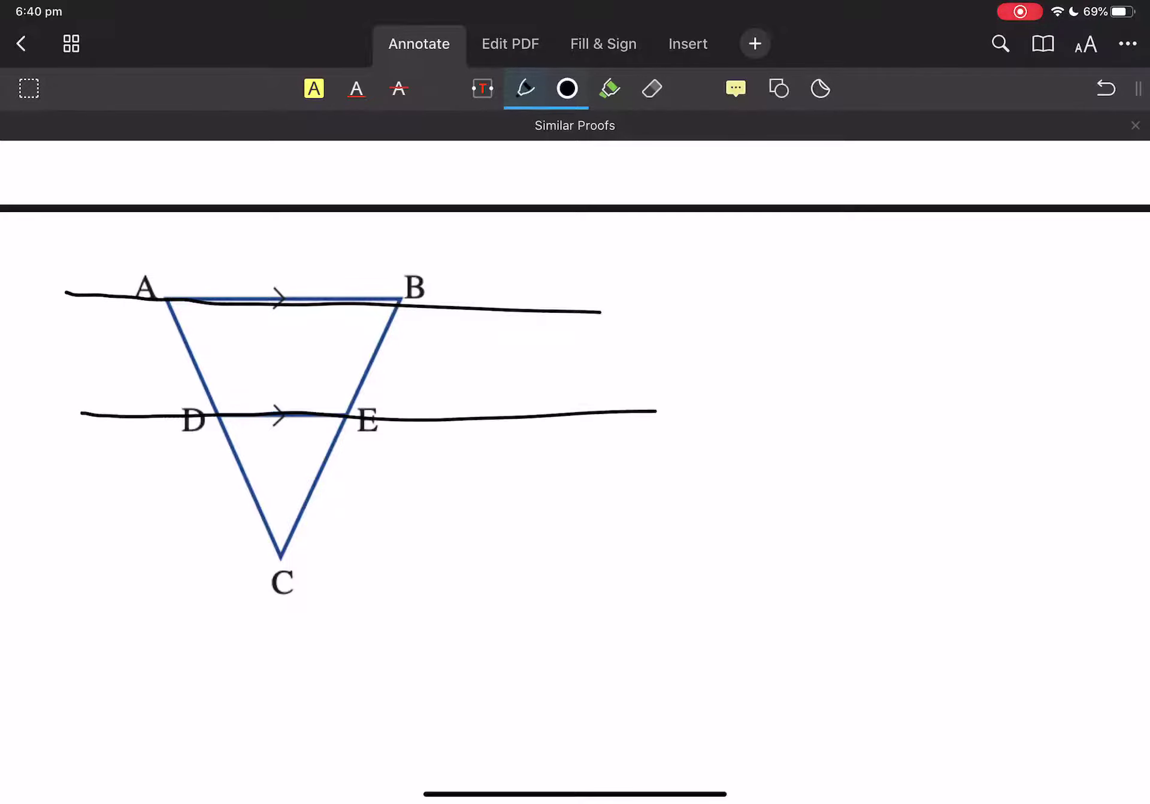
pyautogui.moveTo(441, 211); pyautogui.dragTo(221, 668)
# Step: Mark the angles at B and E with green dots, removing a stray green stroke
pyautogui.click(610, 88)
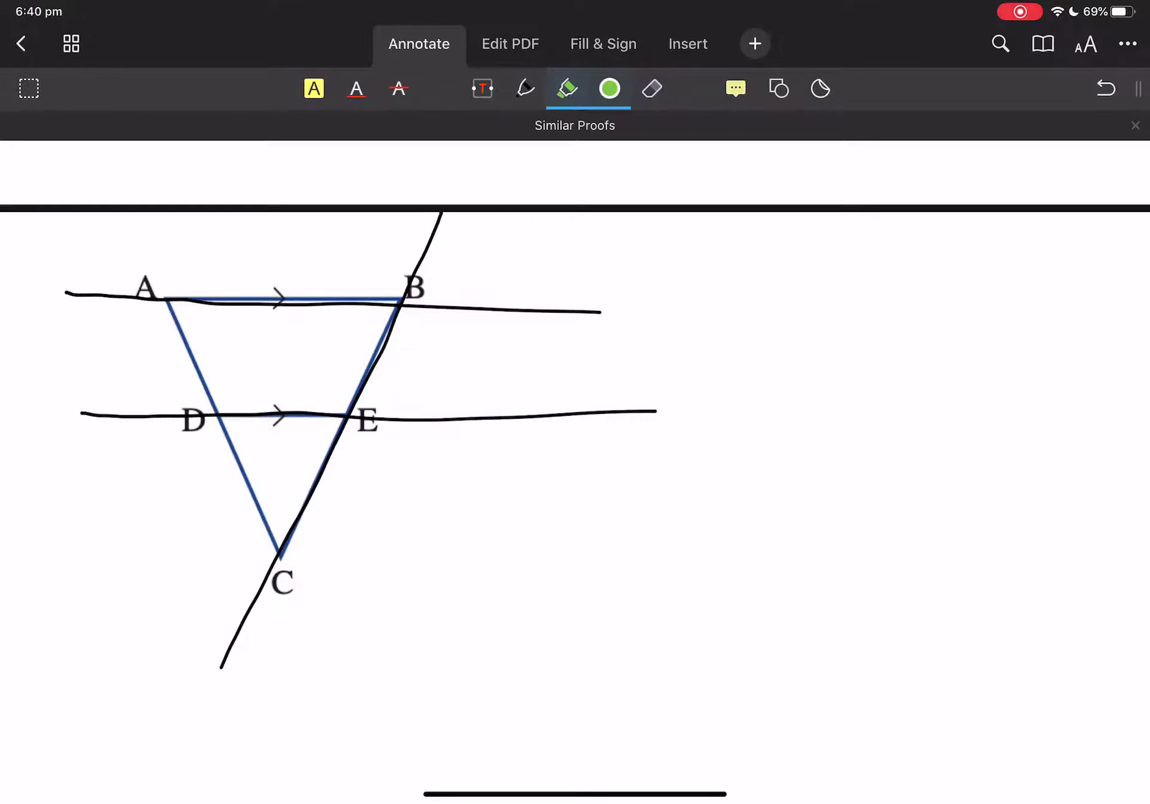
pyautogui.click(370, 317)
pyautogui.click(318, 434)
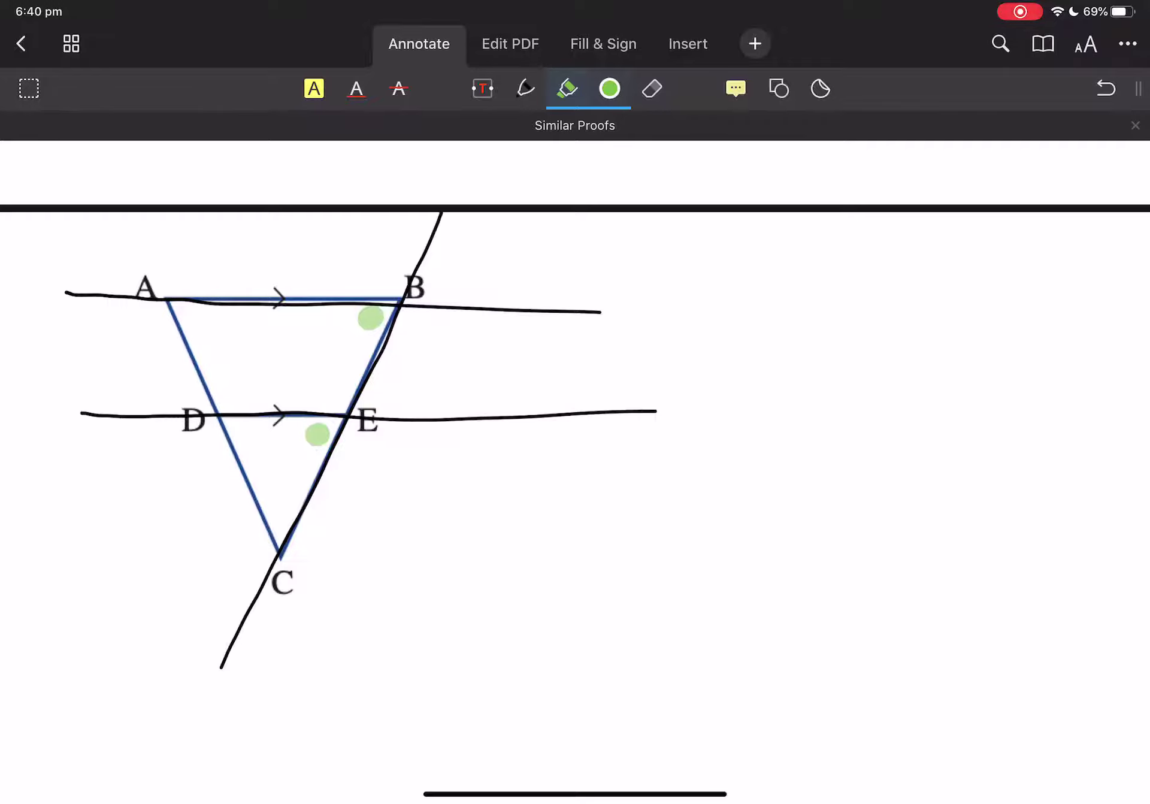
pyautogui.moveTo(170, 288)
pyautogui.mouseDown()
pyautogui.moveTo(334, 285)
pyautogui.moveTo(263, 560)
pyautogui.mouseUp()
pyautogui.moveTo(155, 423)
pyautogui.mouseDown()
pyautogui.moveTo(329, 422)
pyautogui.moveTo(250, 576)
pyautogui.mouseUp()
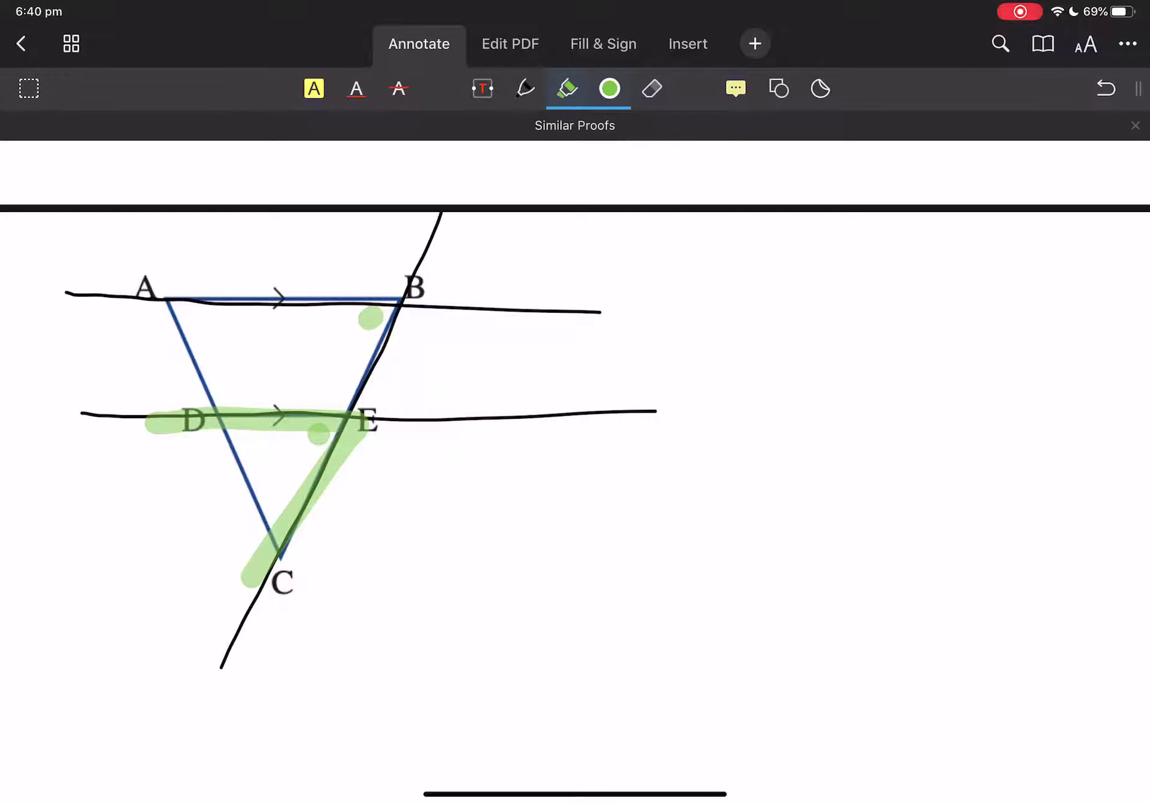
pyautogui.click(1105, 88)
# Step: Erase all the black lines and green dots from the triangle diagram
pyautogui.click(652, 88)
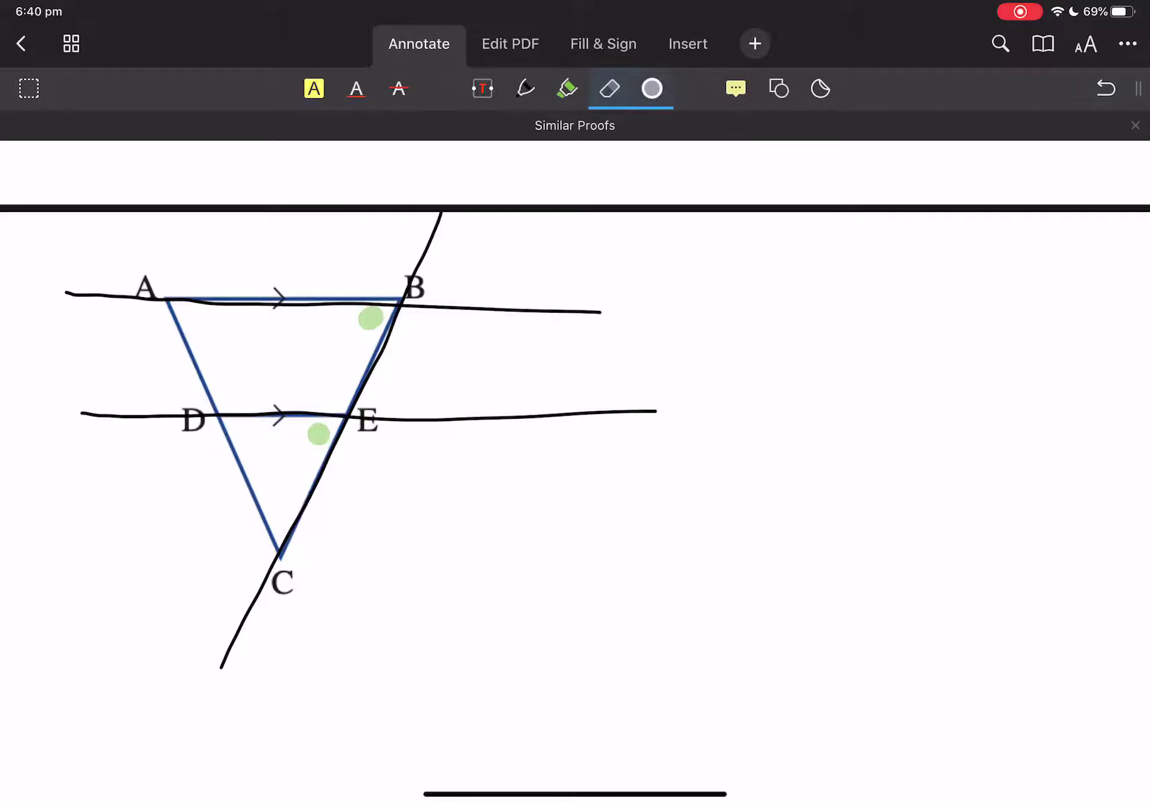
pyautogui.moveTo(371, 317); pyautogui.dragTo(432, 309)
pyautogui.moveTo(318, 434); pyautogui.dragTo(420, 419)
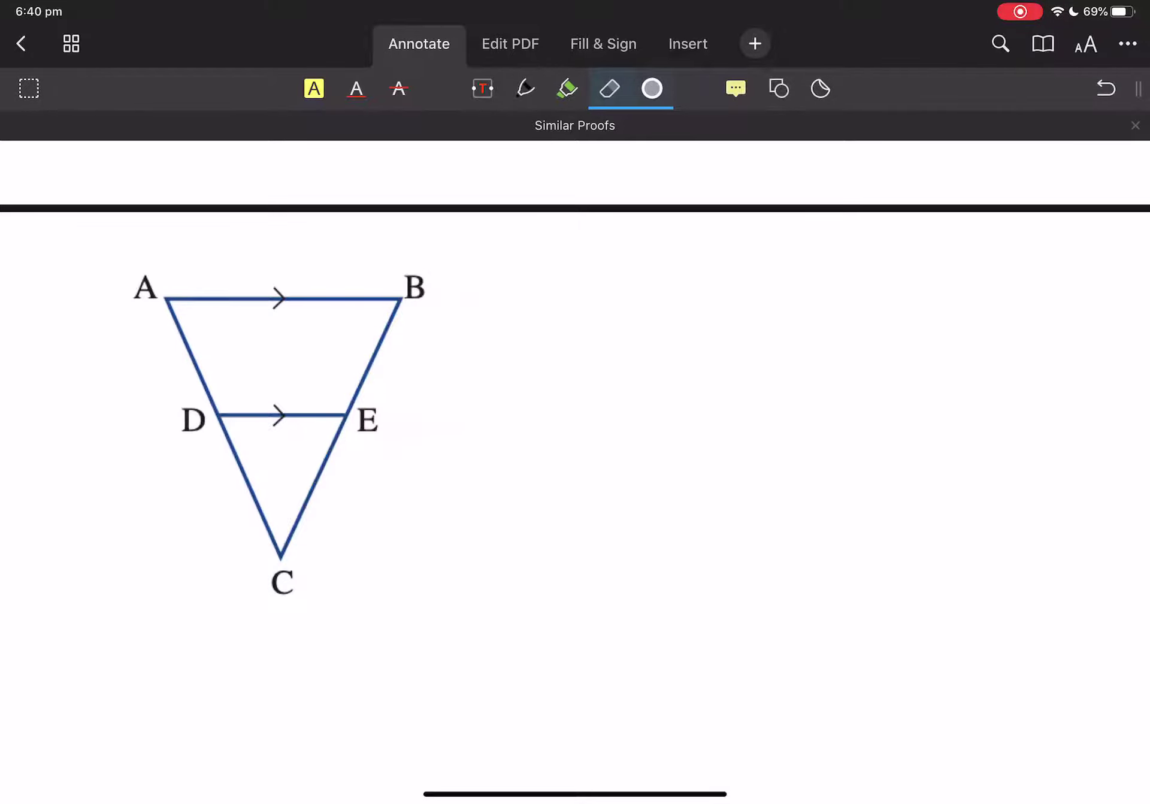
# Step: Draw black ink lines extending side AB, side DE, and through A, D and C
pyautogui.click(525, 88)
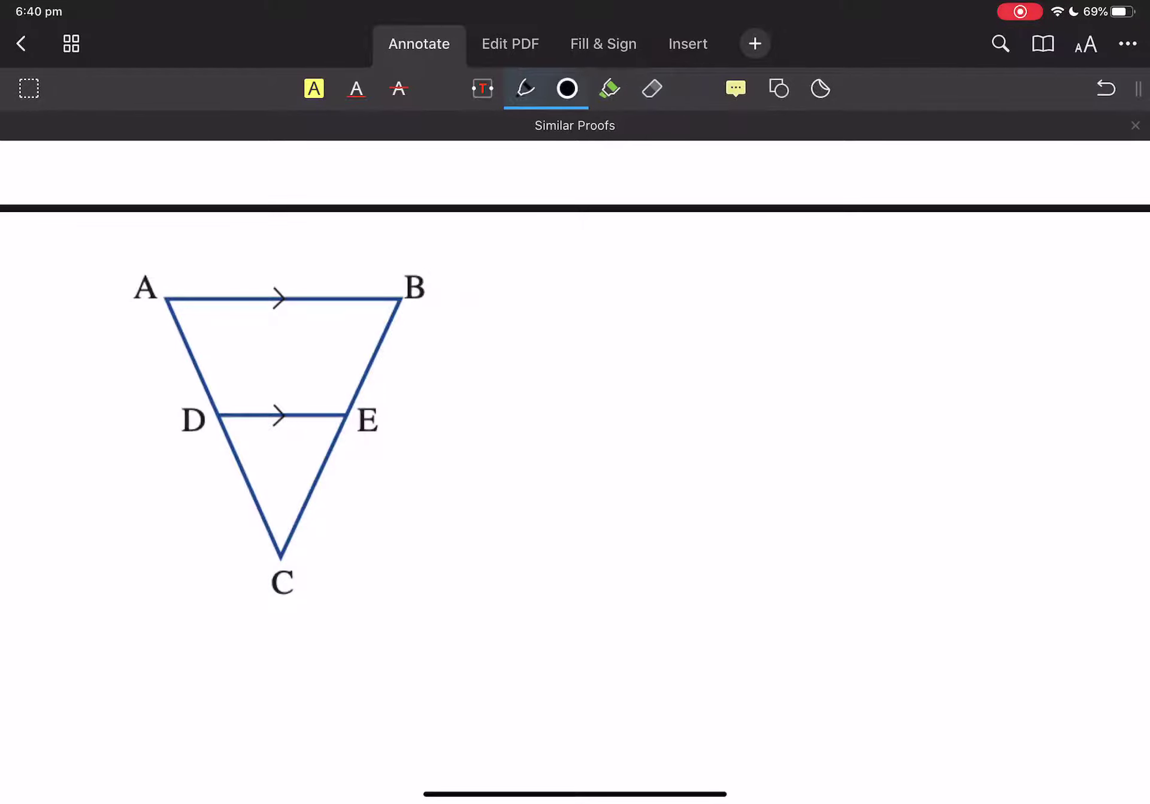
pyautogui.moveTo(36, 298)
pyautogui.mouseDown()
pyautogui.moveTo(304, 298)
pyautogui.moveTo(551, 326)
pyautogui.mouseUp()
pyautogui.moveTo(73, 411); pyautogui.dragTo(499, 413)
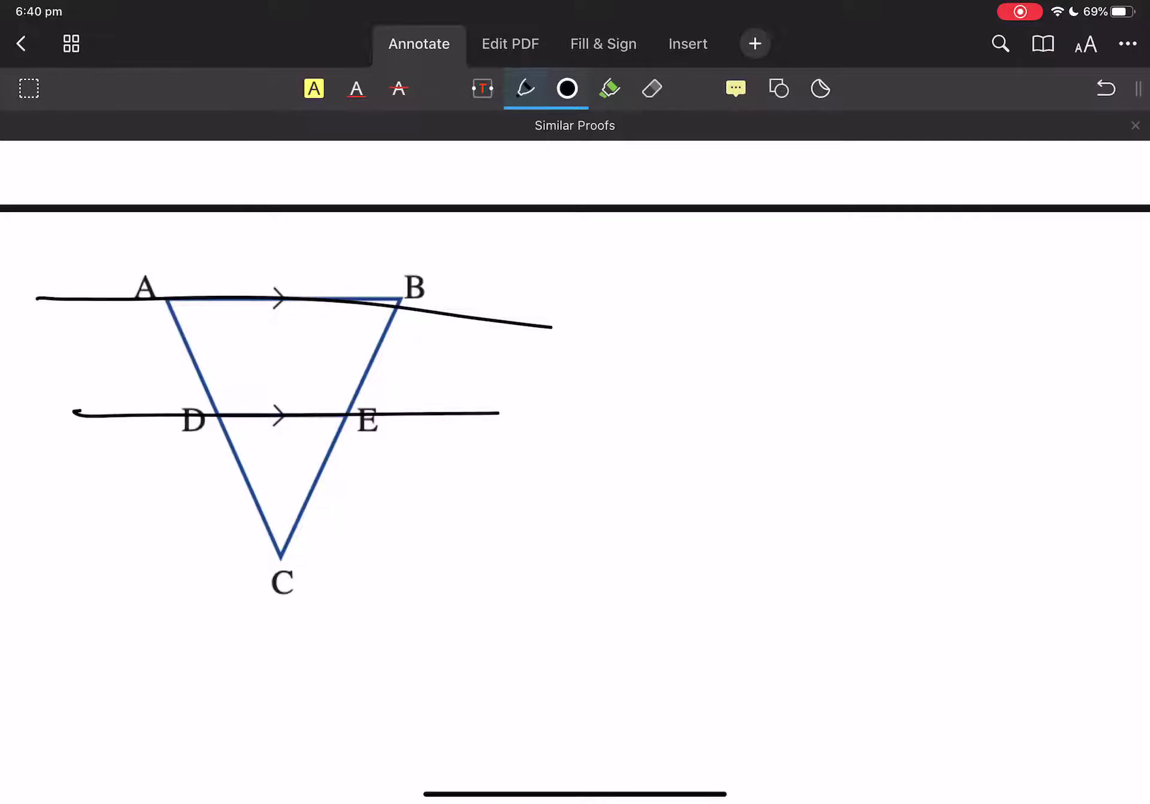
pyautogui.moveTo(127, 217); pyautogui.dragTo(324, 619)
# Step: Highlight sides AB, AC, DE and DC in yellow with a dot at D, then undo them
pyautogui.click(610, 88)
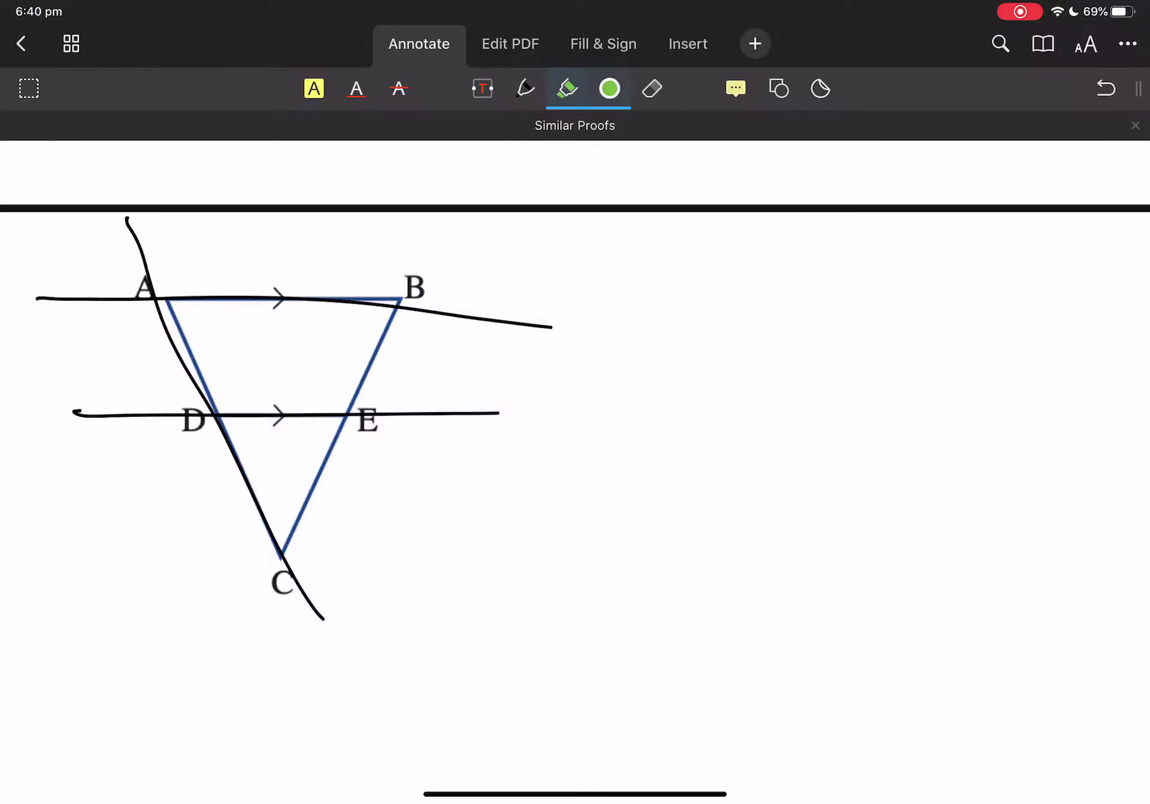
pyautogui.click(610, 88)
pyautogui.click(584, 211)
pyautogui.click(609, 88)
pyautogui.moveTo(449, 303)
pyautogui.mouseDown()
pyautogui.moveTo(330, 297)
pyautogui.moveTo(255, 476)
pyautogui.moveTo(312, 593)
pyautogui.mouseUp()
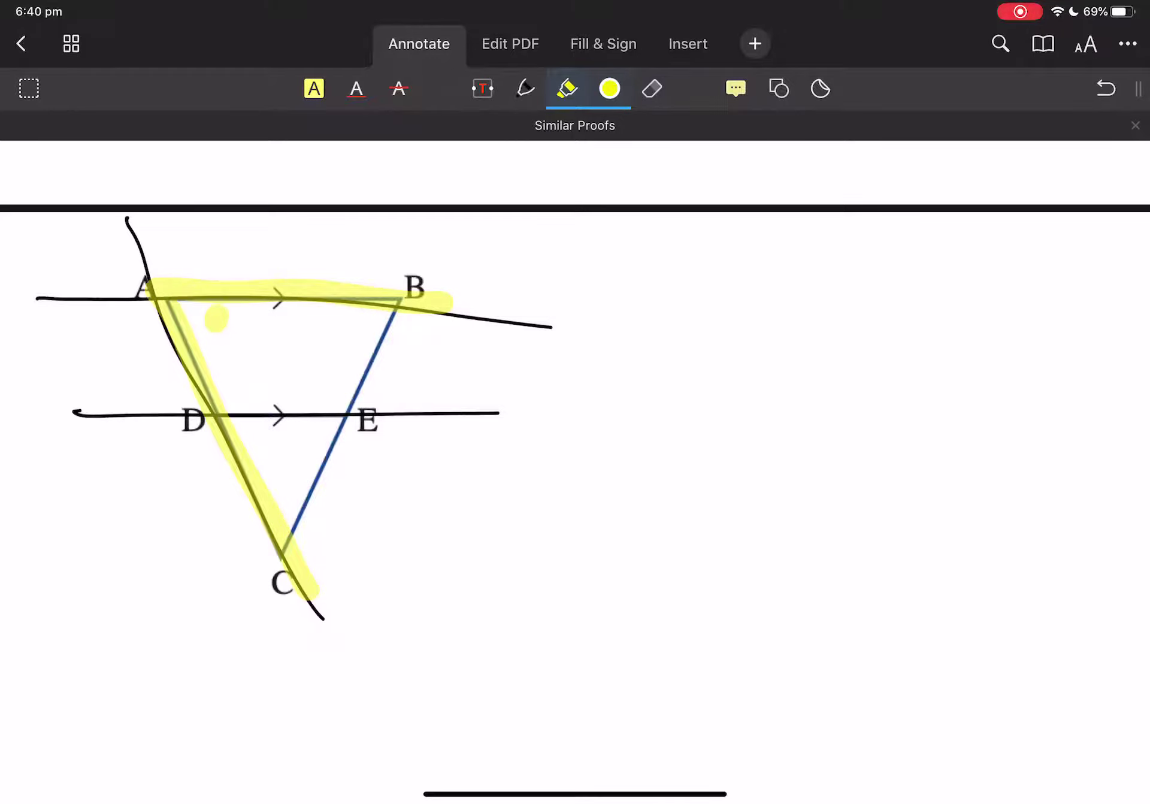
pyautogui.moveTo(563, 412)
pyautogui.mouseDown()
pyautogui.moveTo(198, 414)
pyautogui.moveTo(329, 579)
pyautogui.mouseUp()
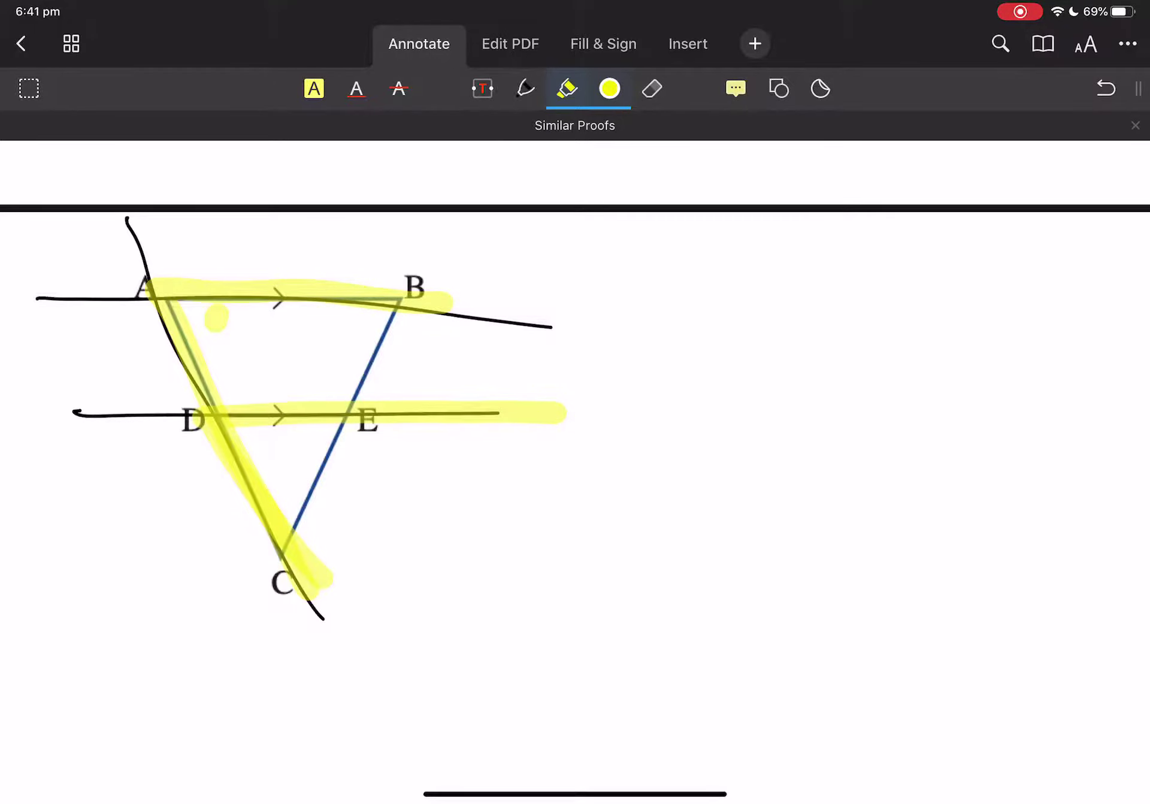
pyautogui.click(273, 453)
pyautogui.hotkey('ctrl', 'z')
pyautogui.hotkey('ctrl', 'z')
pyautogui.hotkey('ctrl', 'z')
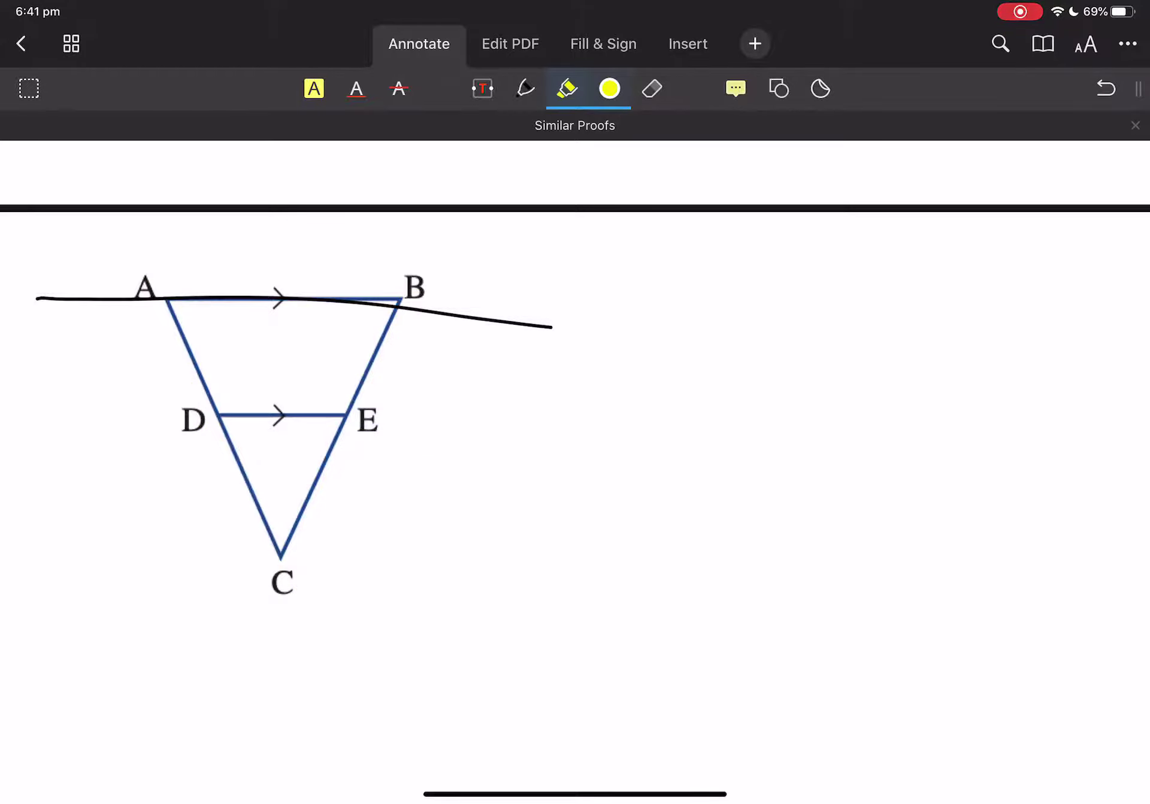
pyautogui.hotkey('ctrl', 'z')
# Step: Mark angle C with a green dot, discarding trial green outlines of both triangles
pyautogui.click(609, 88)
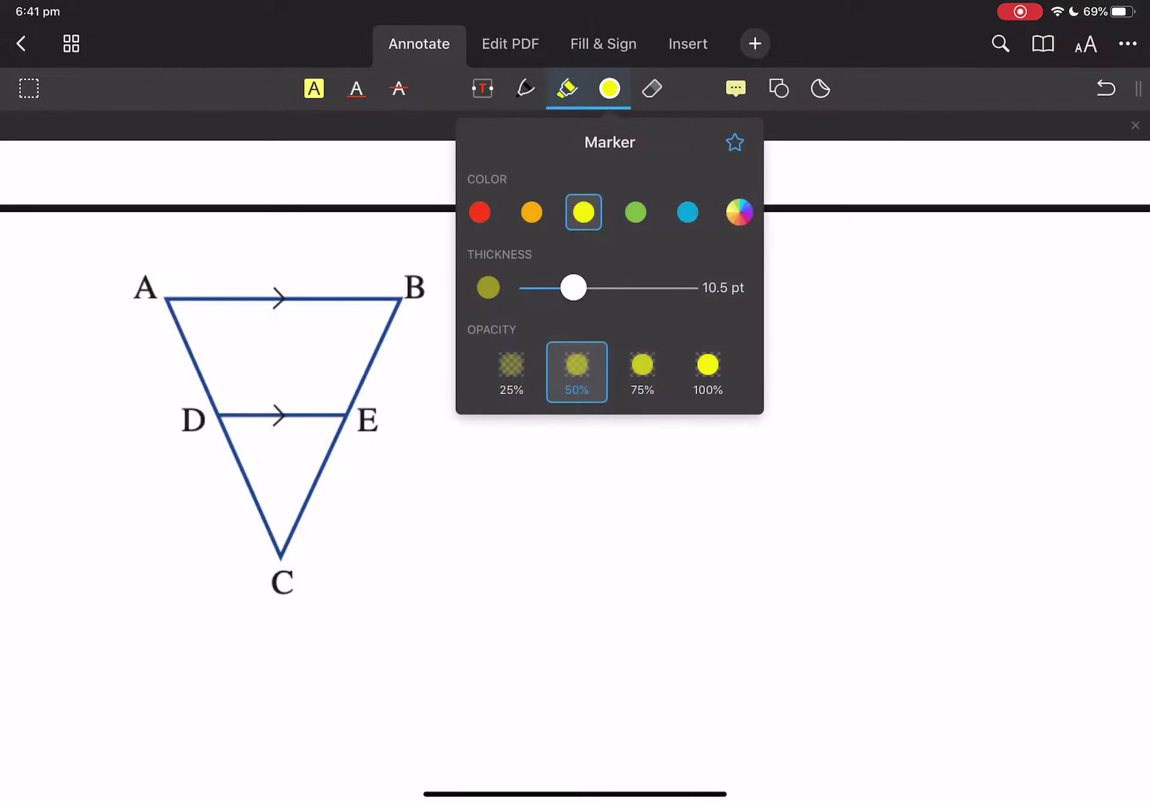
pyautogui.click(635, 211)
pyautogui.click(609, 88)
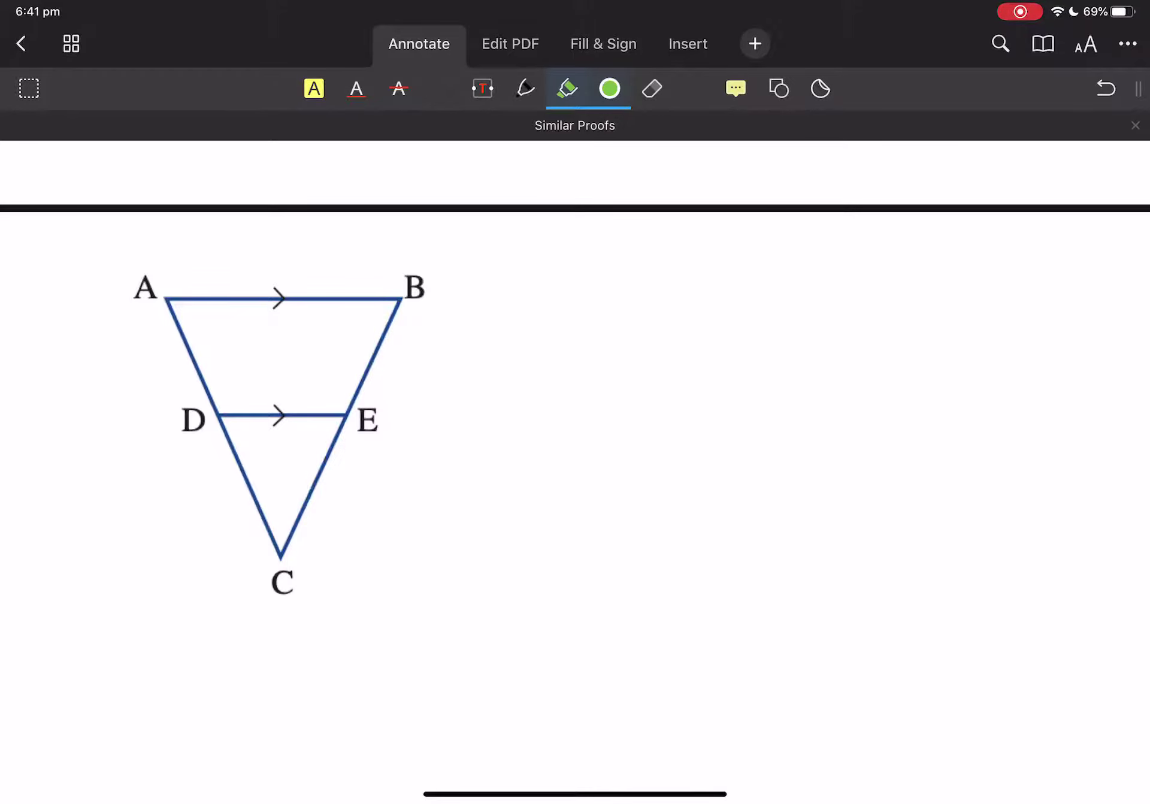
pyautogui.click(279, 509)
pyautogui.moveTo(162, 295)
pyautogui.mouseDown()
pyautogui.moveTo(226, 542)
pyautogui.moveTo(428, 277)
pyautogui.mouseUp()
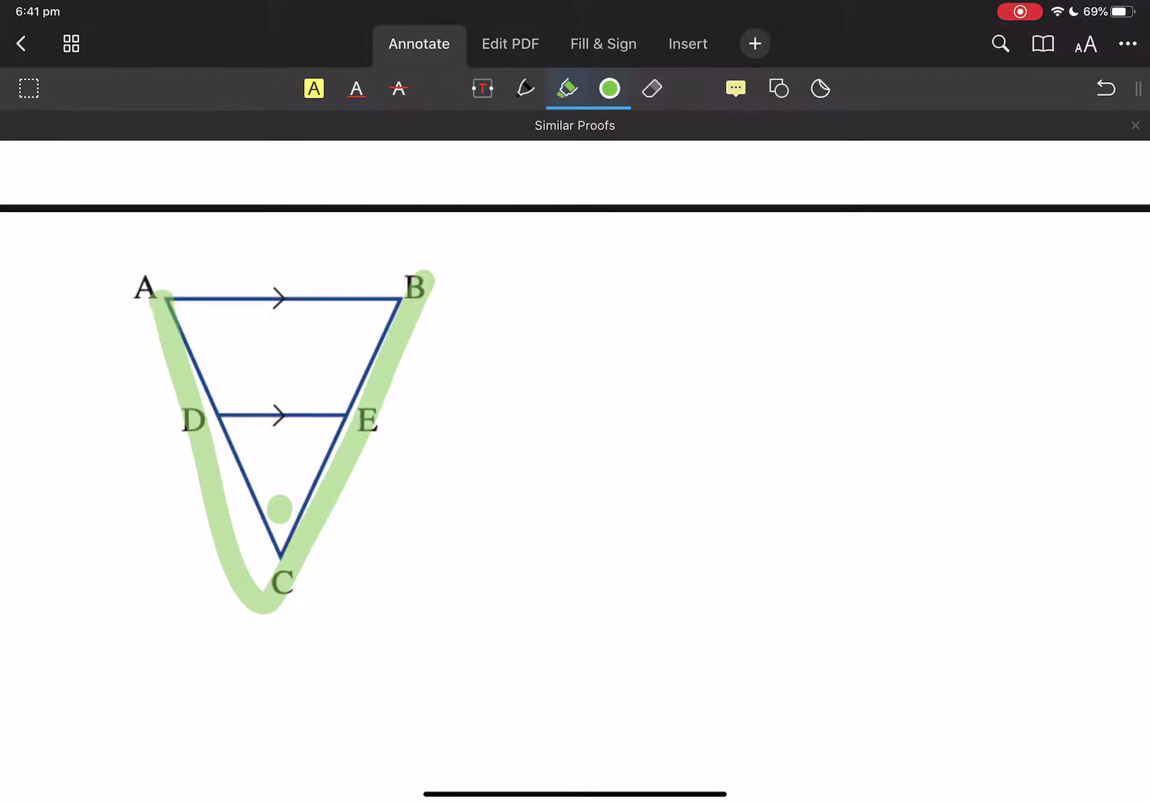
pyautogui.moveTo(222, 424)
pyautogui.mouseDown()
pyautogui.moveTo(274, 556)
pyautogui.moveTo(338, 423)
pyautogui.mouseUp()
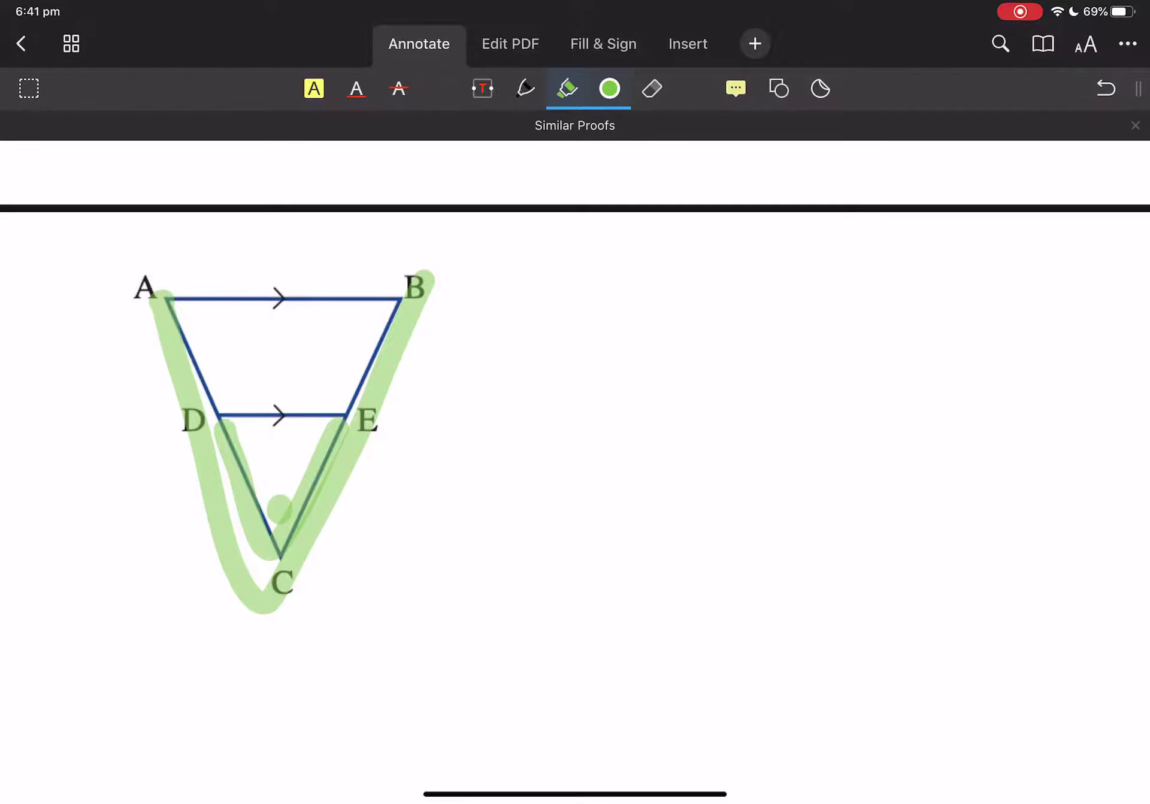
pyautogui.hotkey('ctrl', 'z')
pyautogui.hotkey('ctrl', 'z')
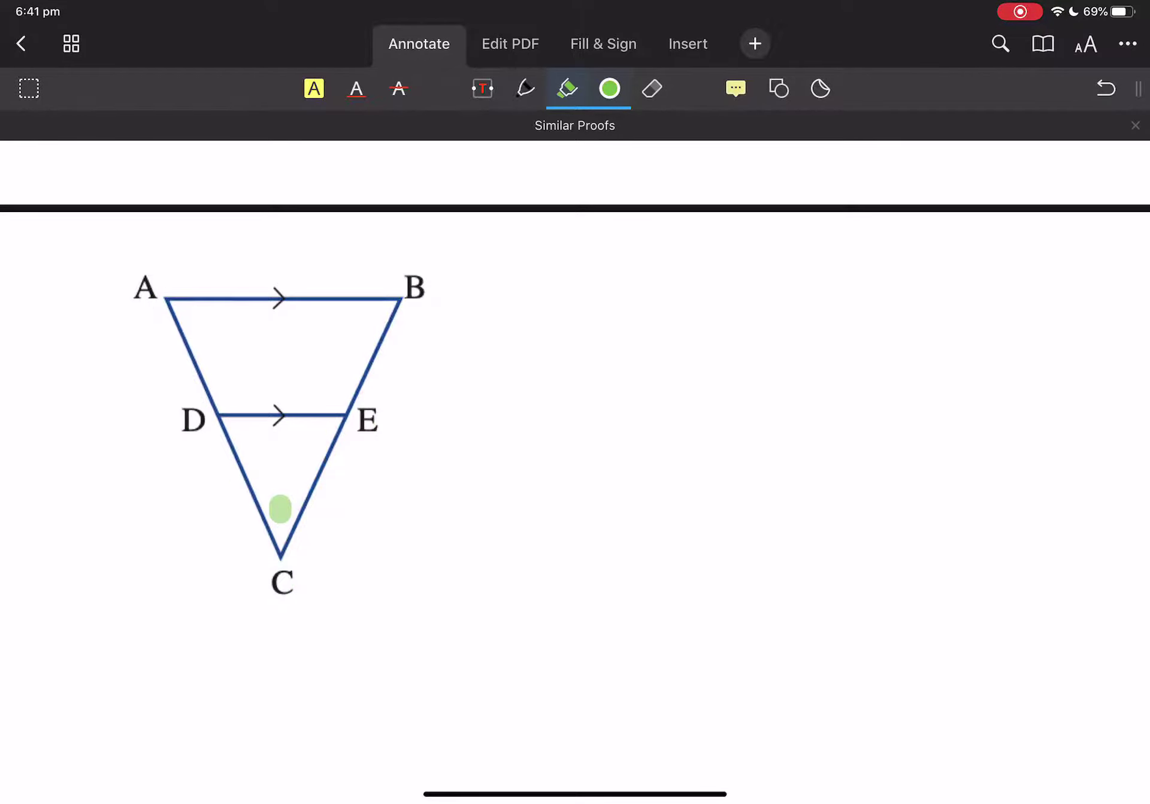
# Step: Mark angles B and E with yellow highlighter dots
pyautogui.click(609, 88)
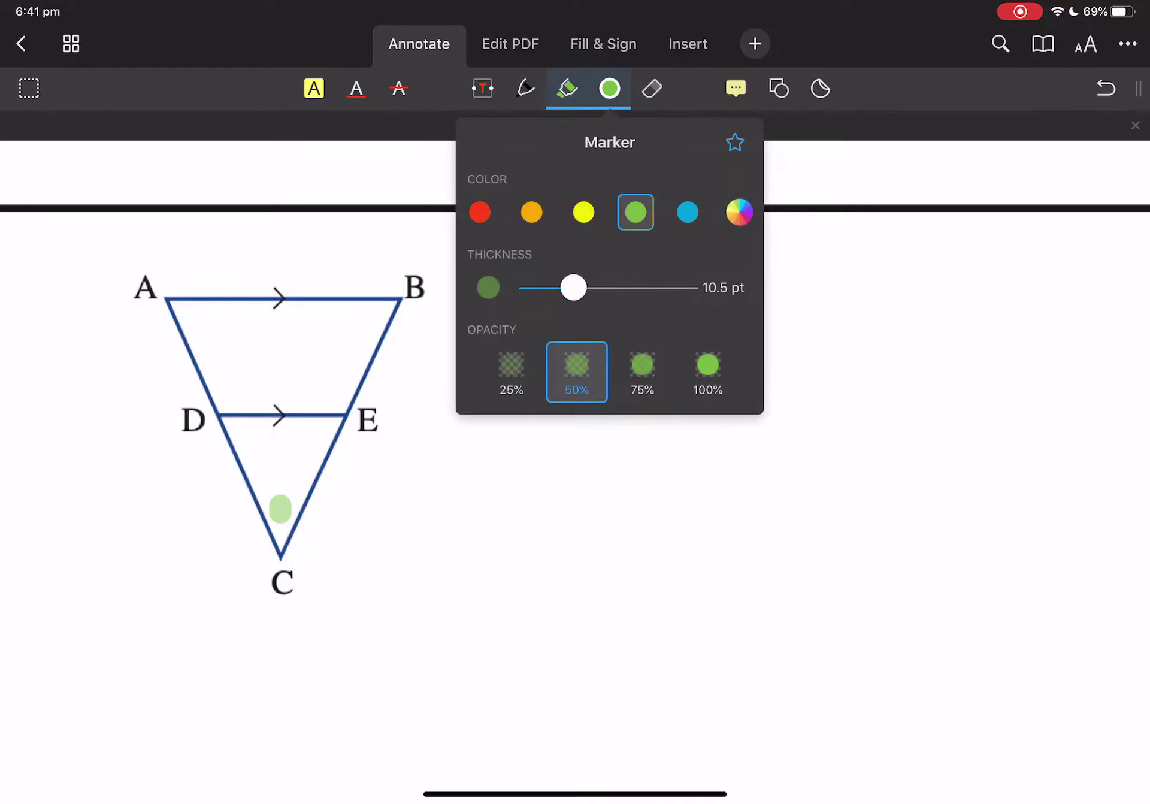
pyautogui.click(583, 211)
pyautogui.click(372, 312)
pyautogui.click(319, 437)
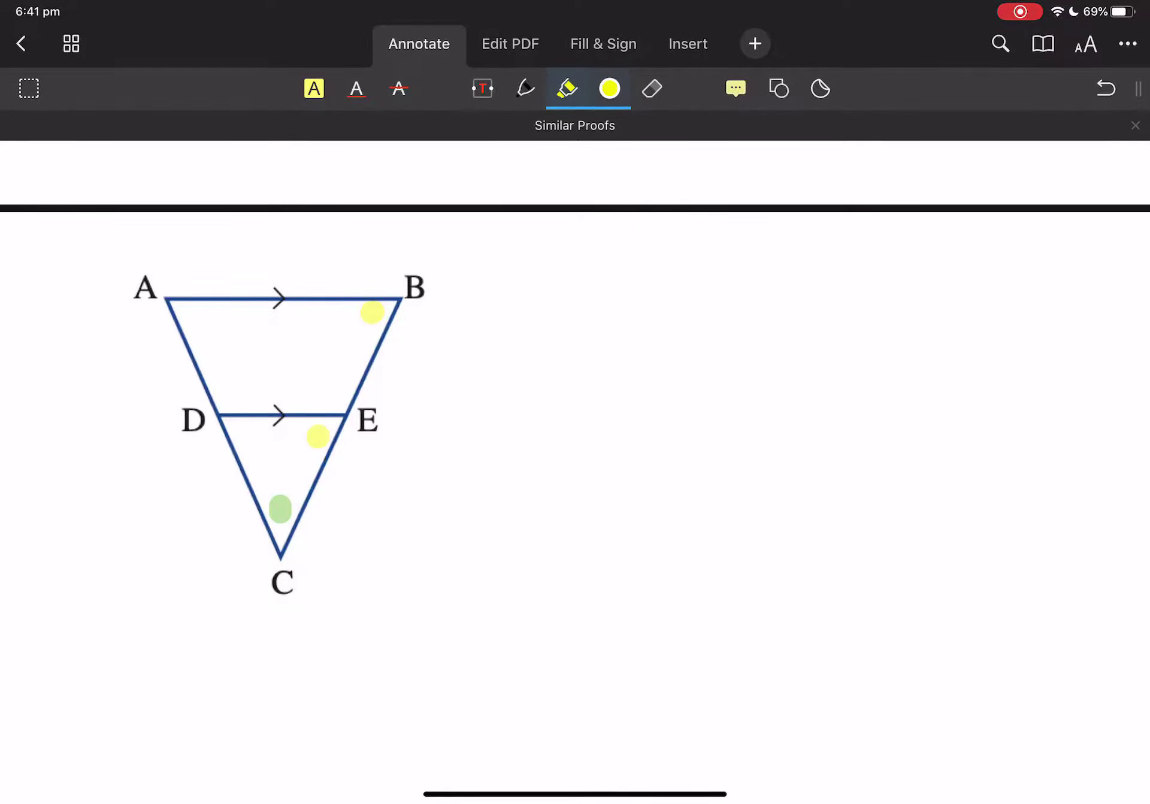
# Step: Mark angles A and D with orange highlighter dots
pyautogui.click(609, 88)
pyautogui.click(532, 210)
pyautogui.click(197, 315)
pyautogui.click(244, 435)
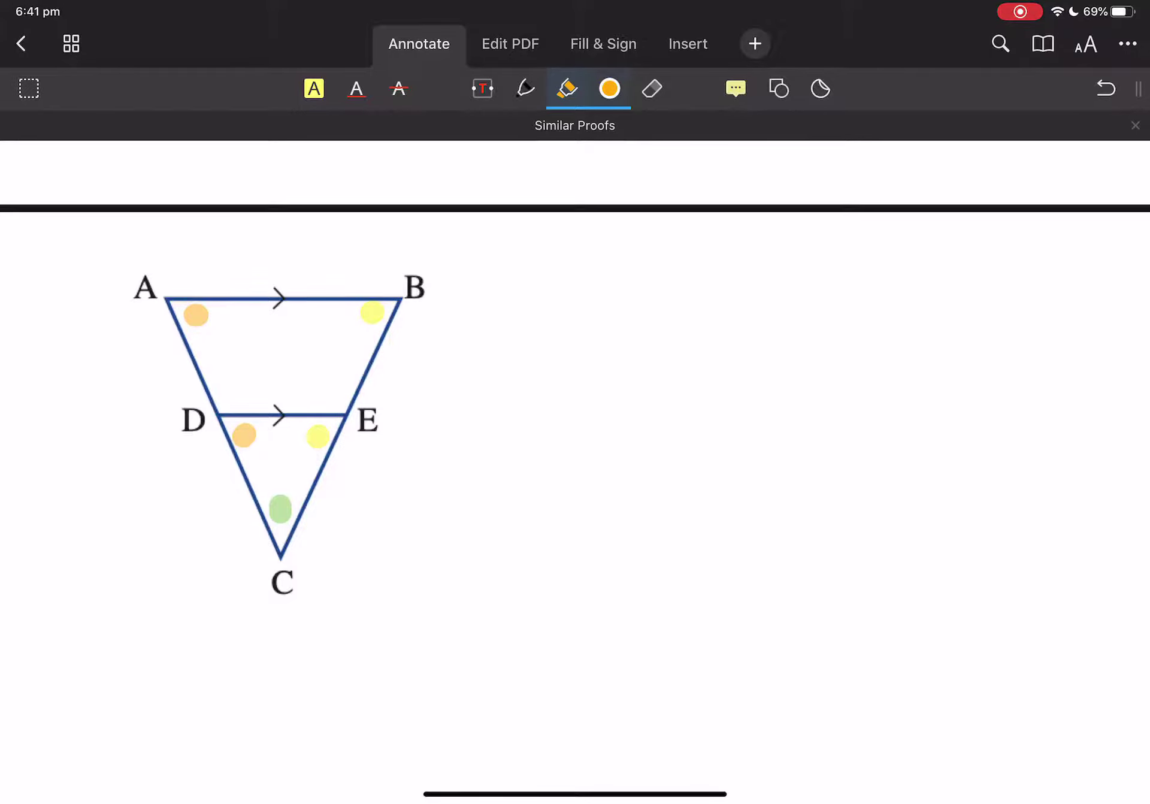
# Step: Handwrite AAA in black ink to the right of the triangle diagram
pyautogui.click(525, 88)
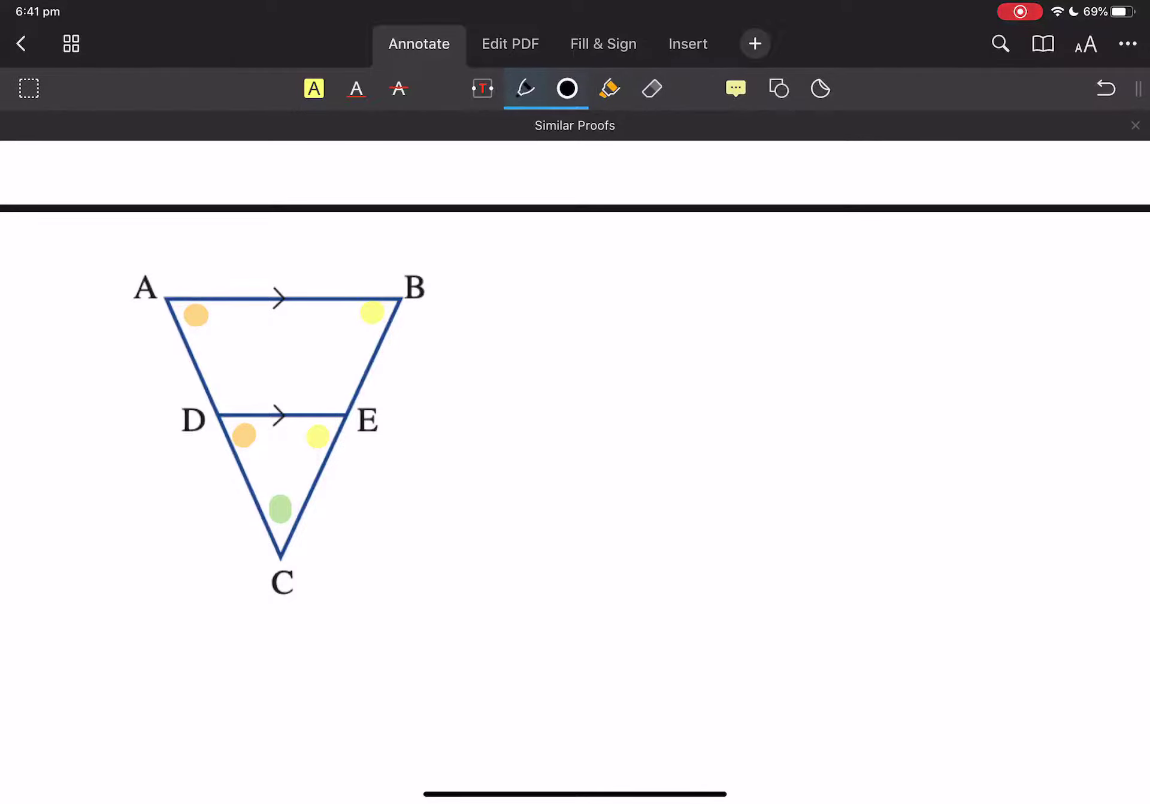
pyautogui.moveTo(699, 427)
pyautogui.mouseDown()
pyautogui.moveTo(726, 432)
pyautogui.moveTo(727, 407)
pyautogui.mouseUp()
pyautogui.moveTo(739, 426)
pyautogui.mouseDown()
pyautogui.moveTo(779, 422)
pyautogui.moveTo(773, 400)
pyautogui.moveTo(813, 430)
pyautogui.mouseUp()
pyautogui.click(789, 426)
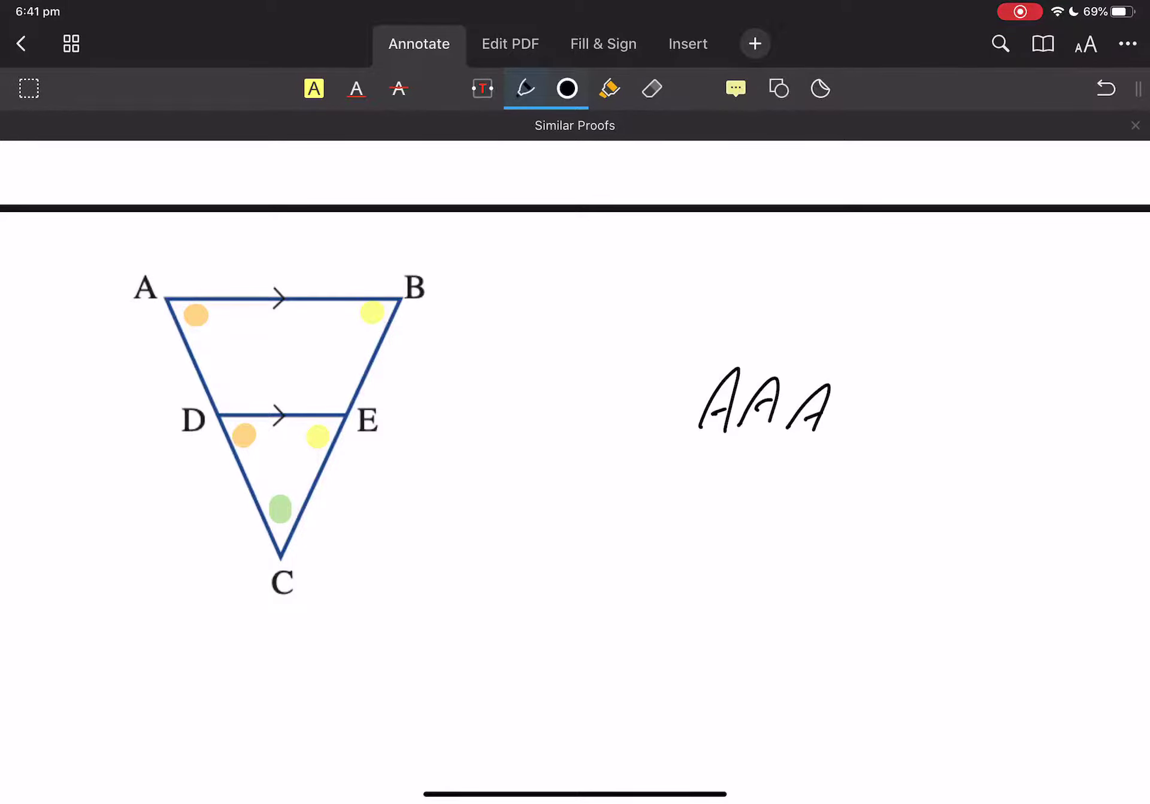
# Step: Trace triangles ABC and DEC in black and draw a loop around the whole diagram
pyautogui.moveTo(282, 557)
pyautogui.mouseDown()
pyautogui.moveTo(267, 534)
pyautogui.moveTo(414, 292)
pyautogui.moveTo(289, 542)
pyautogui.mouseUp()
pyautogui.moveTo(206, 420)
pyautogui.mouseDown()
pyautogui.moveTo(329, 415)
pyautogui.moveTo(232, 437)
pyautogui.mouseUp()
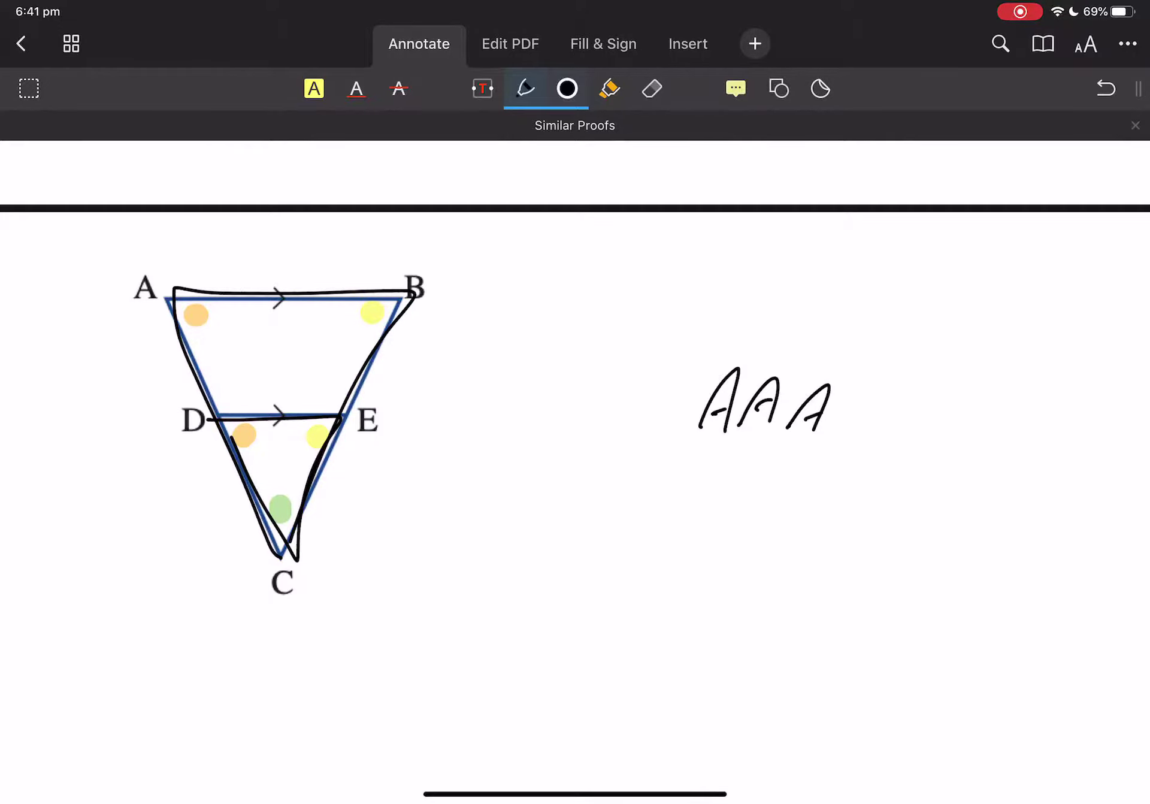
pyautogui.moveTo(312, 542)
pyautogui.mouseDown()
pyautogui.moveTo(222, 215)
pyautogui.moveTo(447, 413)
pyautogui.mouseUp()
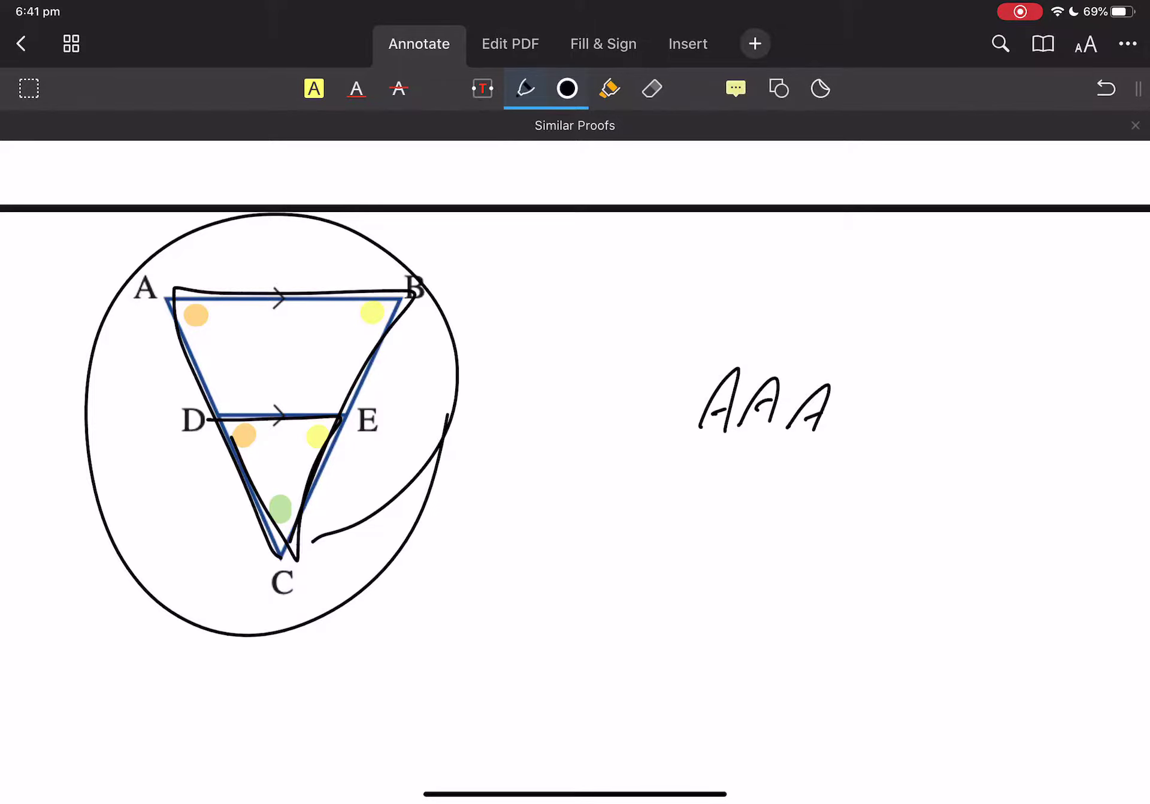
# Step: On page 3, draw a black line from D down to C
pyautogui.scroll(-10, 575, 389)
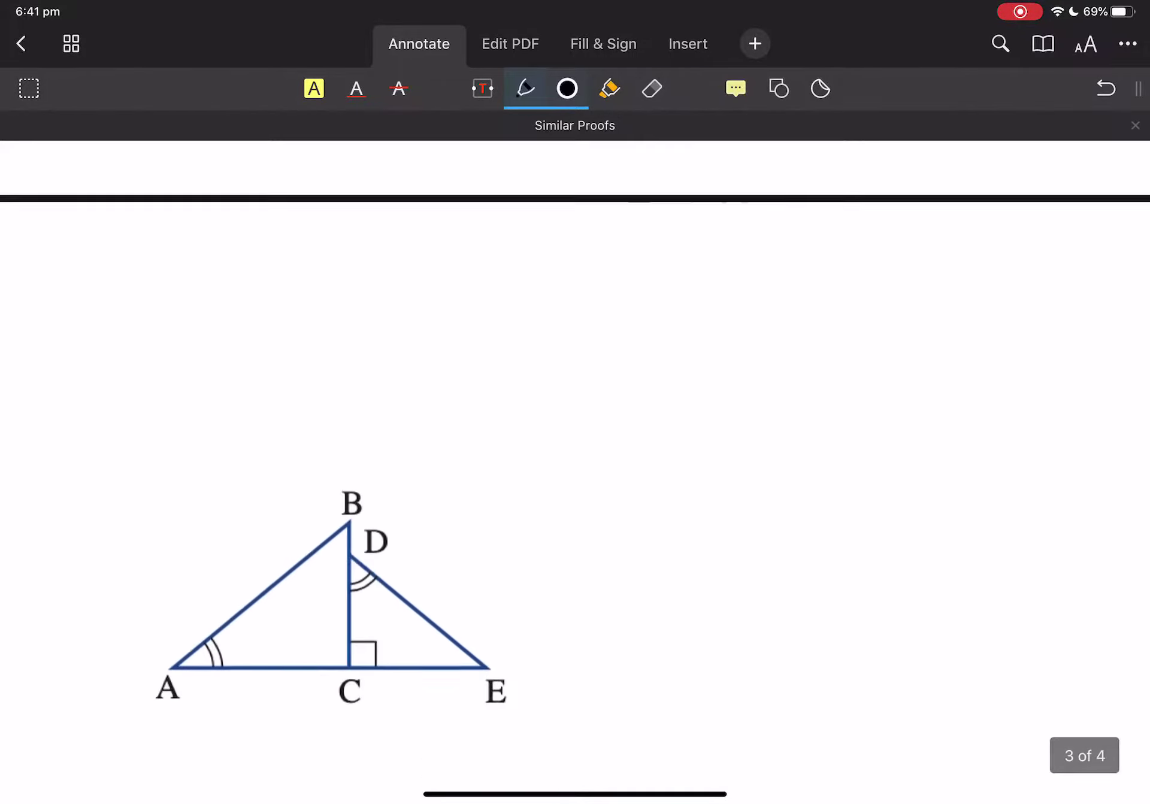
pyautogui.scroll(5, 215, 271)
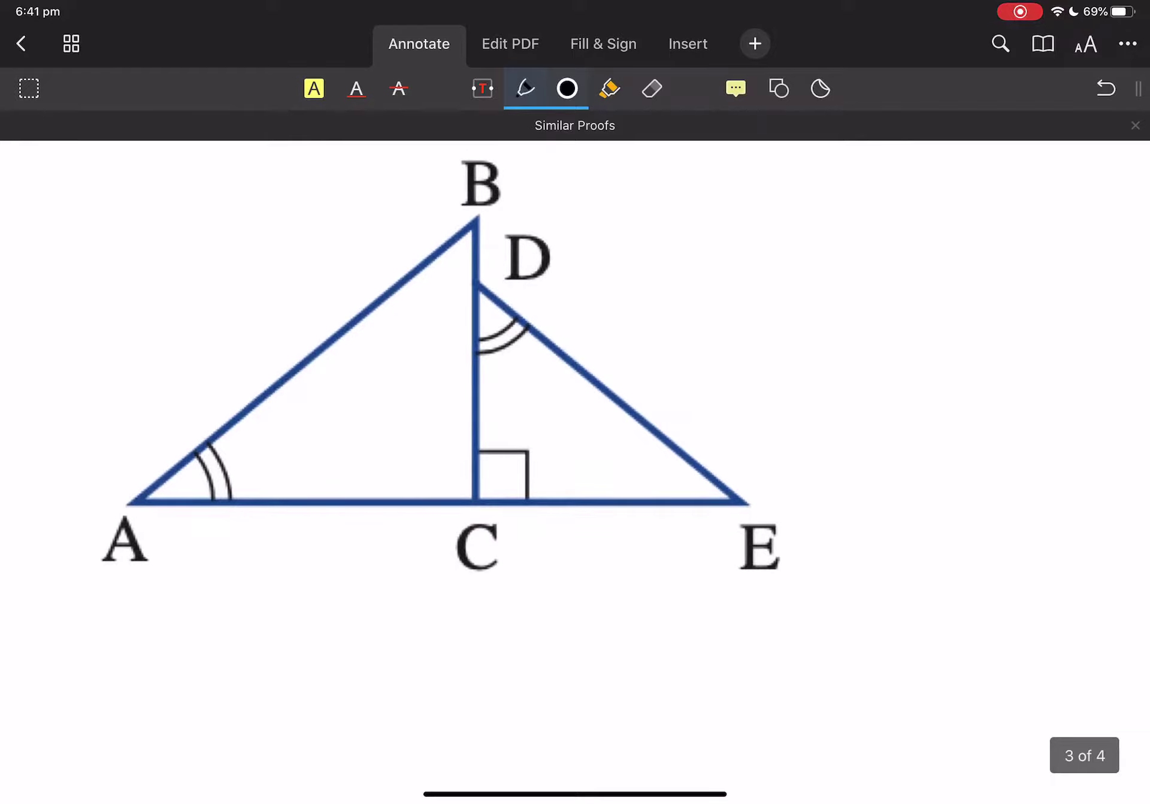
pyautogui.scroll(-3, 426, 387)
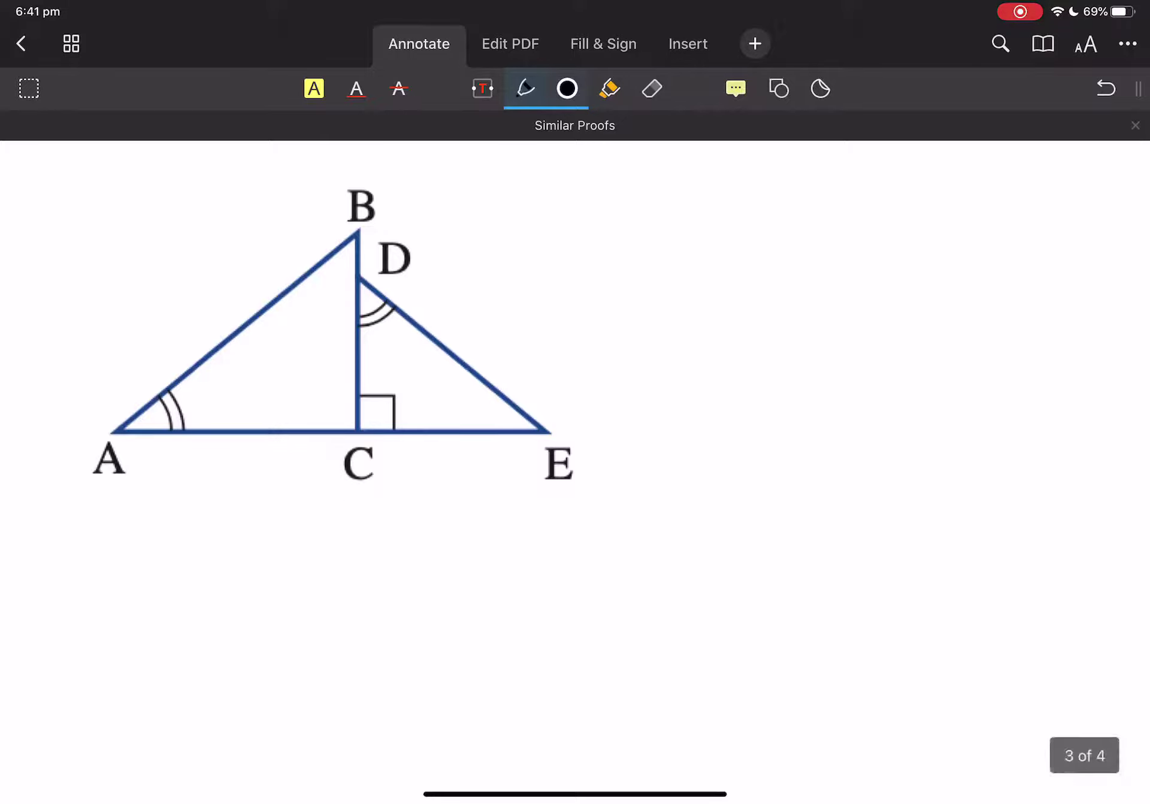
pyautogui.moveTo(360, 261); pyautogui.dragTo(360, 436)
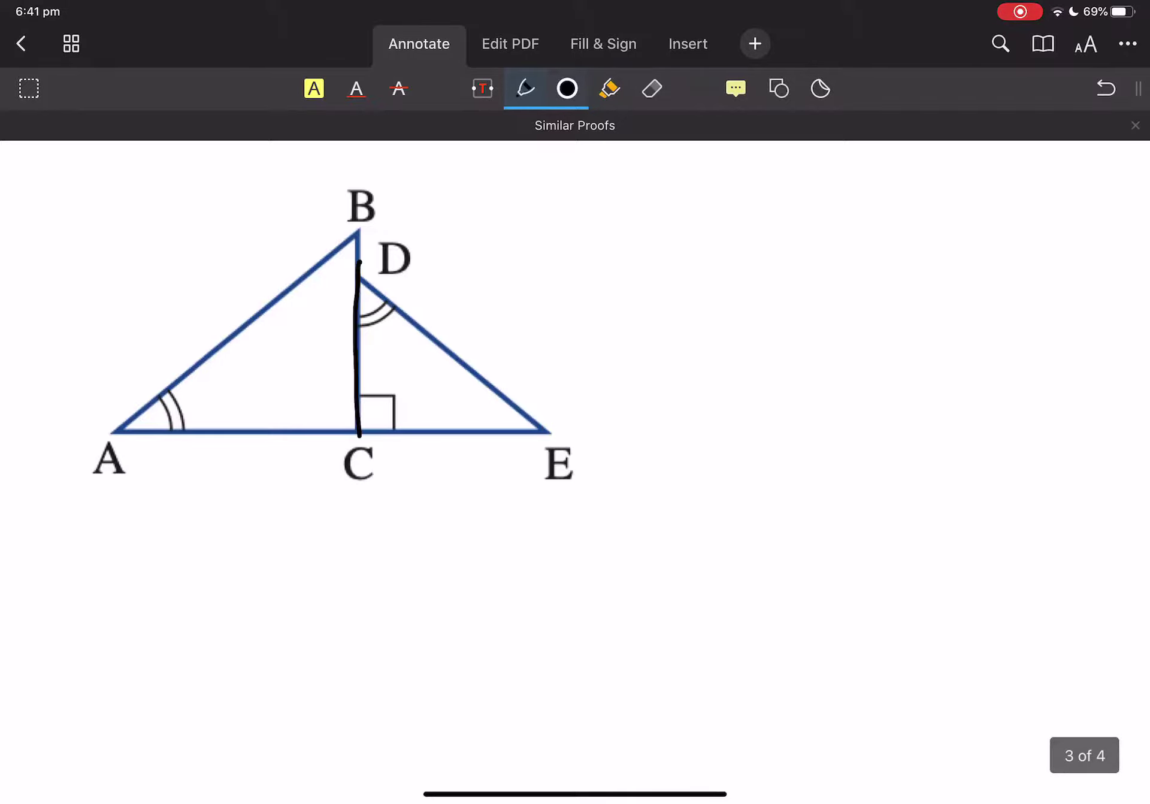
# Step: Trace the smaller triangle DCE with the pen in red
pyautogui.click(567, 88)
pyautogui.click(489, 212)
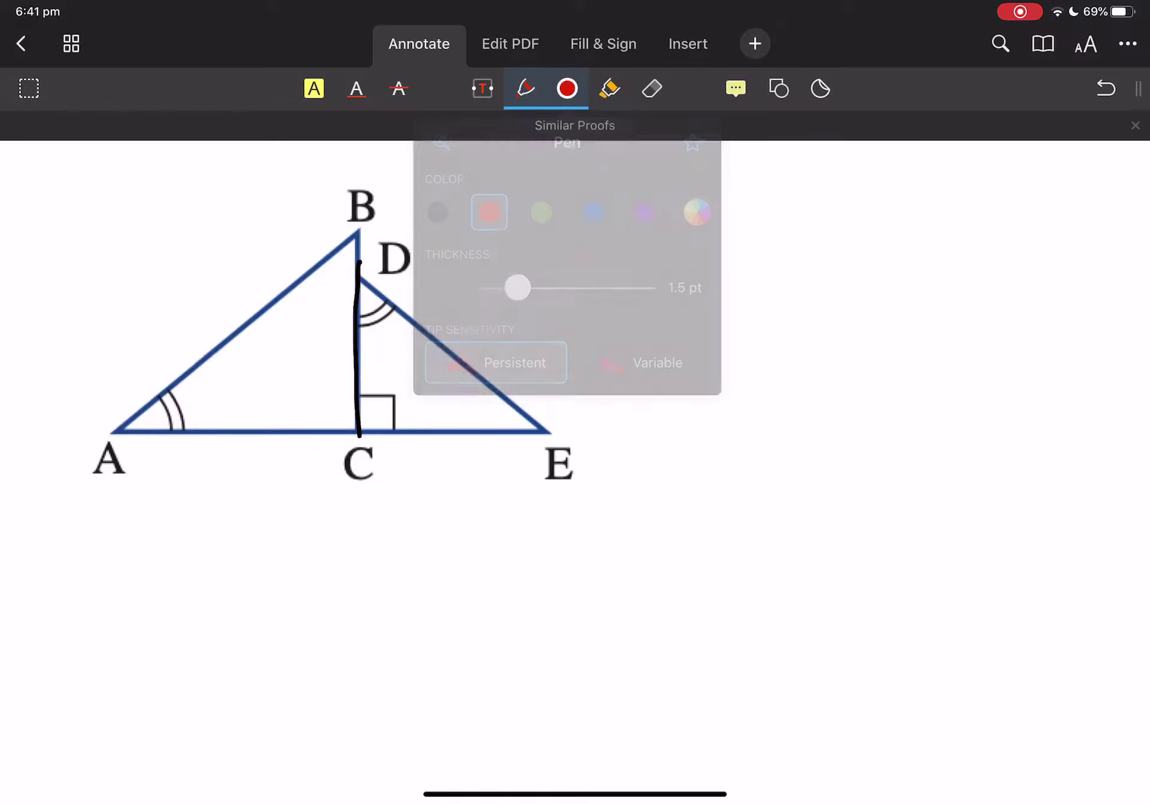
pyautogui.moveTo(360, 278)
pyautogui.mouseDown()
pyautogui.moveTo(358, 353)
pyautogui.moveTo(386, 432)
pyautogui.moveTo(541, 435)
pyautogui.moveTo(361, 278)
pyautogui.mouseUp()
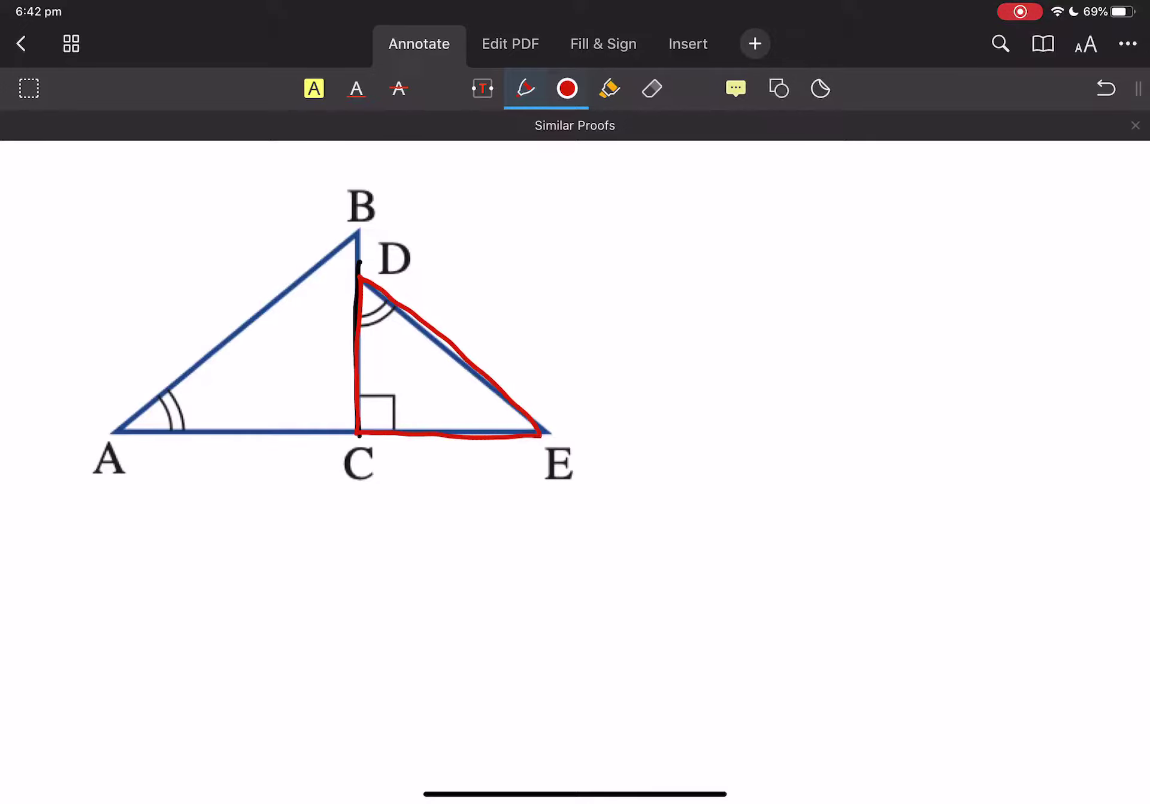
pyautogui.click(567, 89)
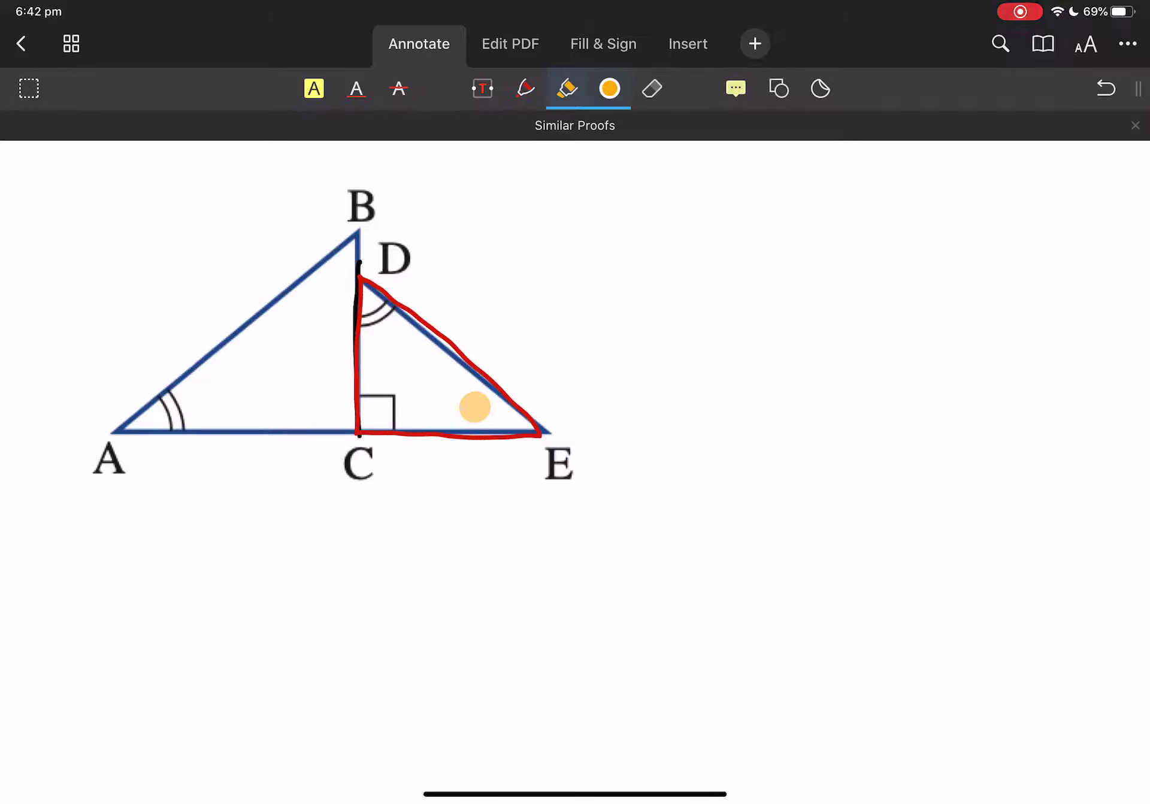
# Step: Put green highlighter dots on the angles at D and A
pyautogui.click(610, 89)
pyautogui.click(637, 213)
pyautogui.click(378, 318)
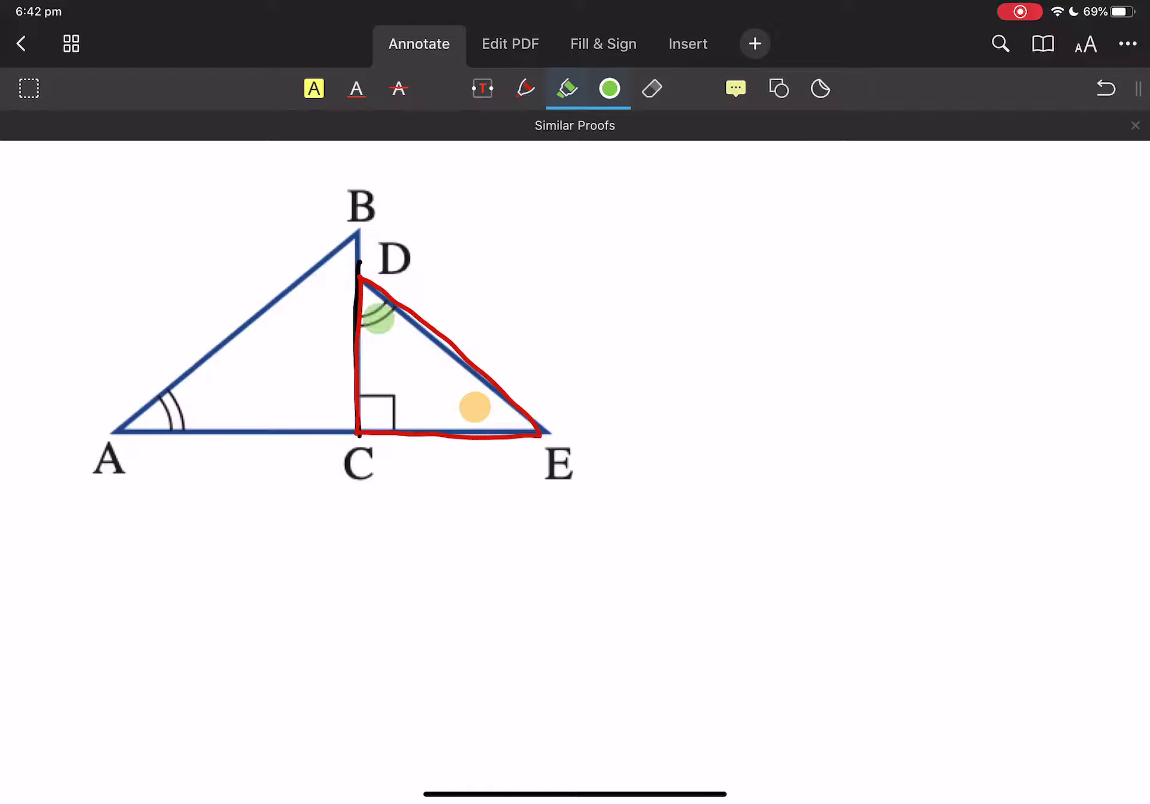
pyautogui.click(179, 406)
# Step: Draw a blue right-angle mark left of C and erase the stray long blue base line
pyautogui.click(525, 89)
pyautogui.click(567, 89)
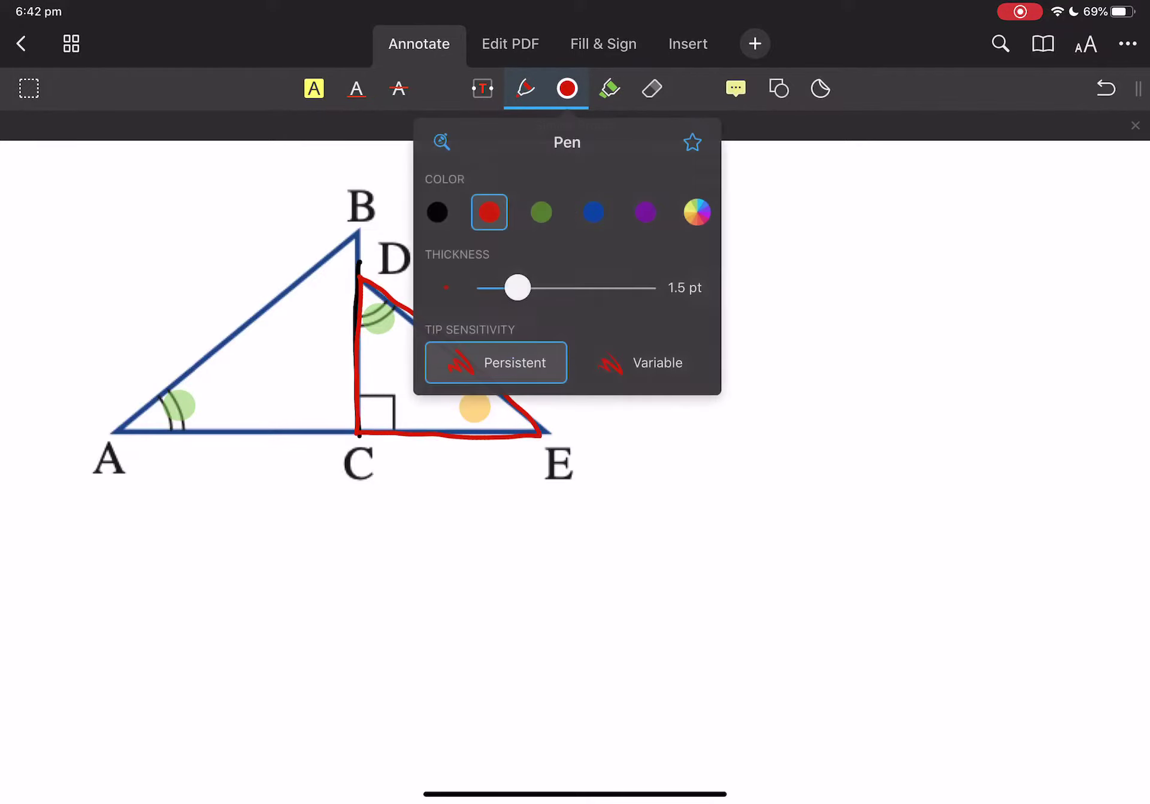
pyautogui.click(593, 210)
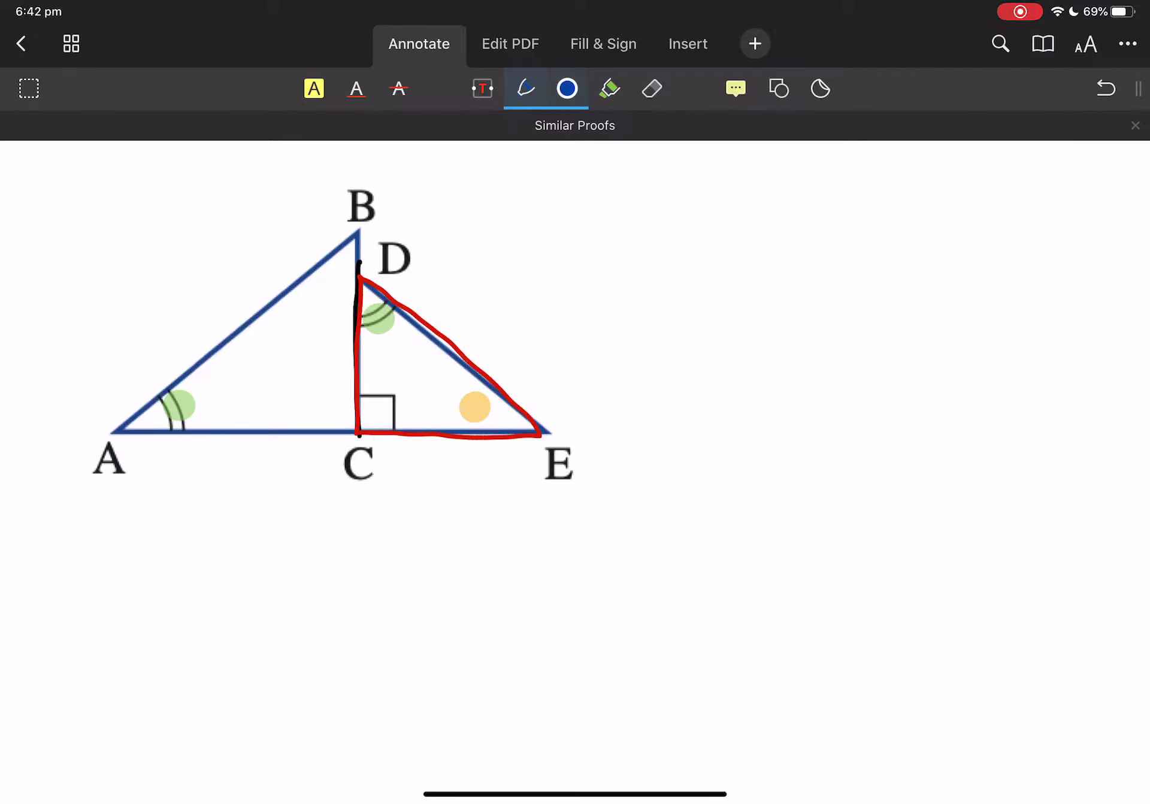
pyautogui.moveTo(34, 443); pyautogui.dragTo(843, 418)
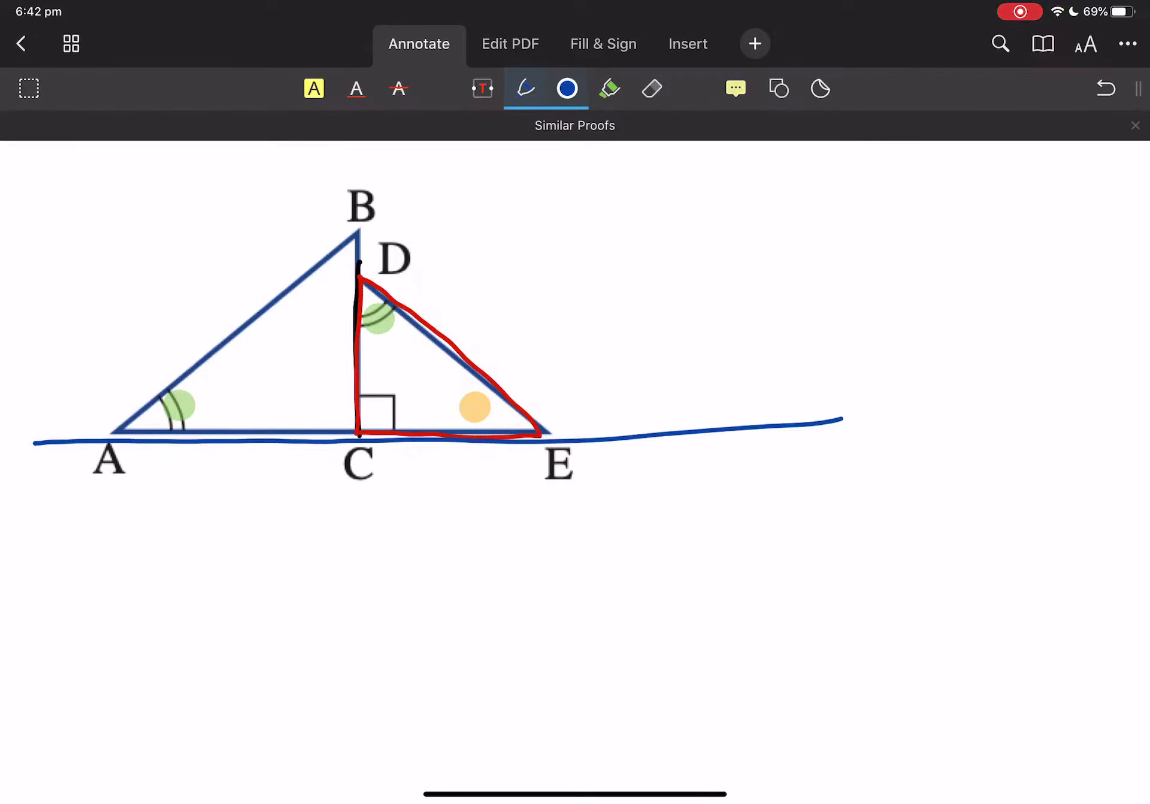
pyautogui.moveTo(349, 398)
pyautogui.mouseDown()
pyautogui.moveTo(334, 399)
pyautogui.moveTo(315, 430)
pyautogui.mouseUp()
pyautogui.click(651, 88)
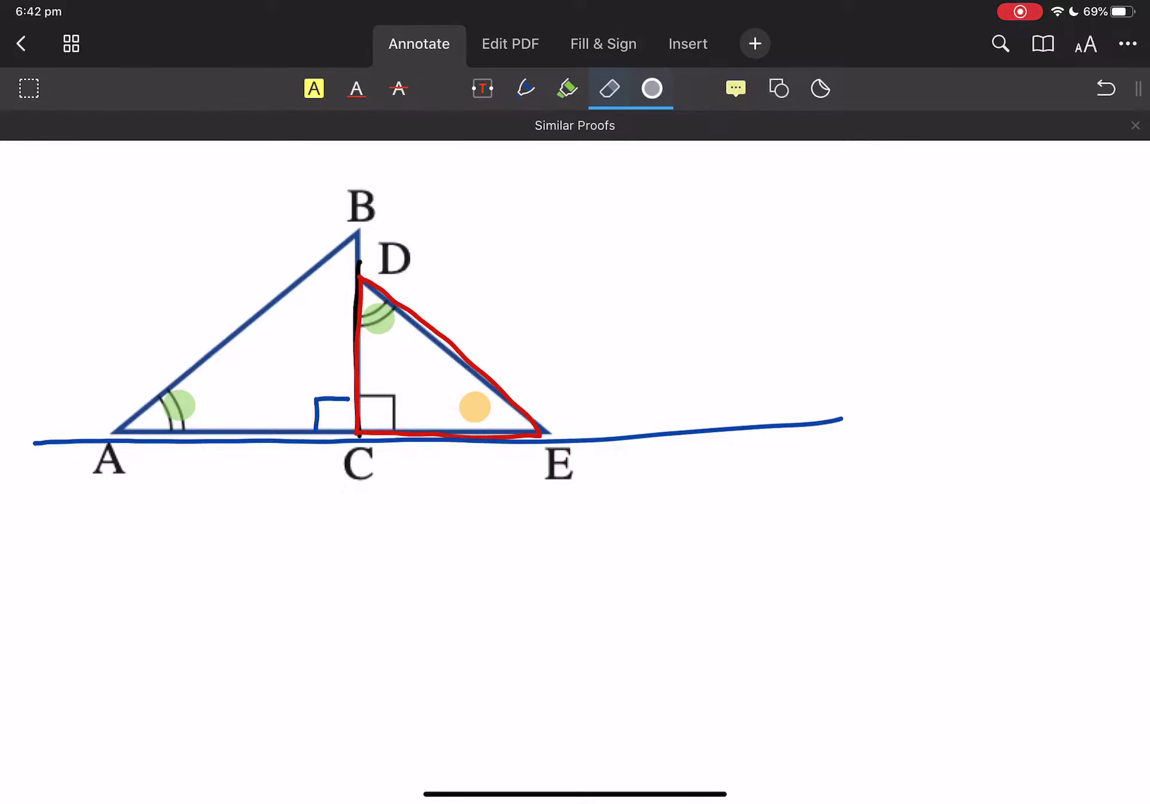
pyautogui.click(689, 431)
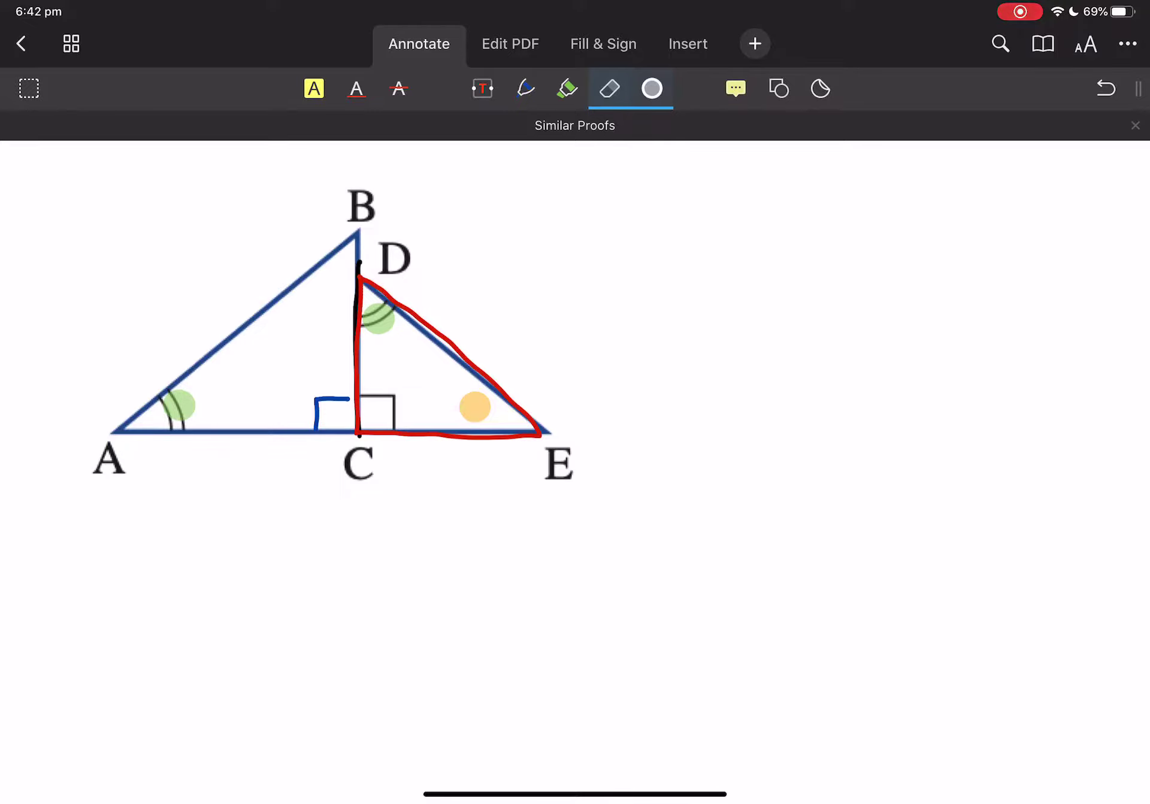
# Step: Try yellow dots on both right-angle marks at C, then undo them
pyautogui.click(567, 89)
pyautogui.click(610, 89)
pyautogui.click(584, 212)
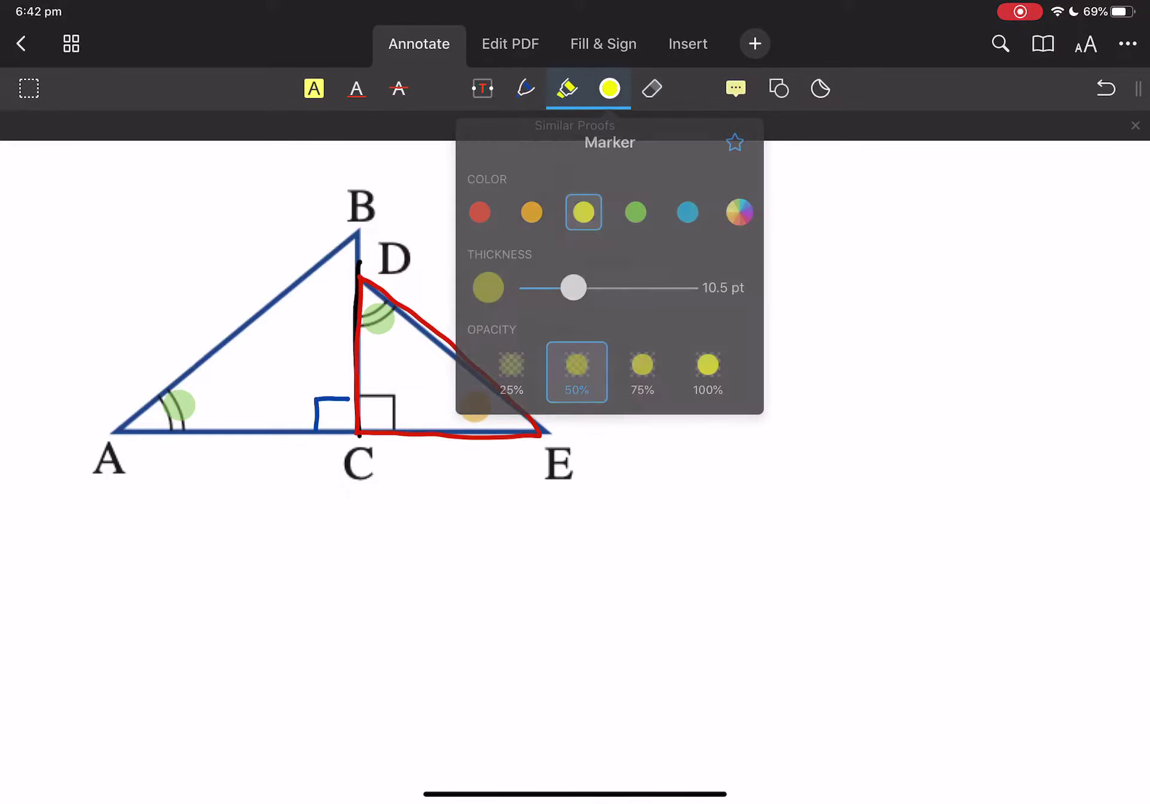
pyautogui.click(389, 402)
pyautogui.click(317, 401)
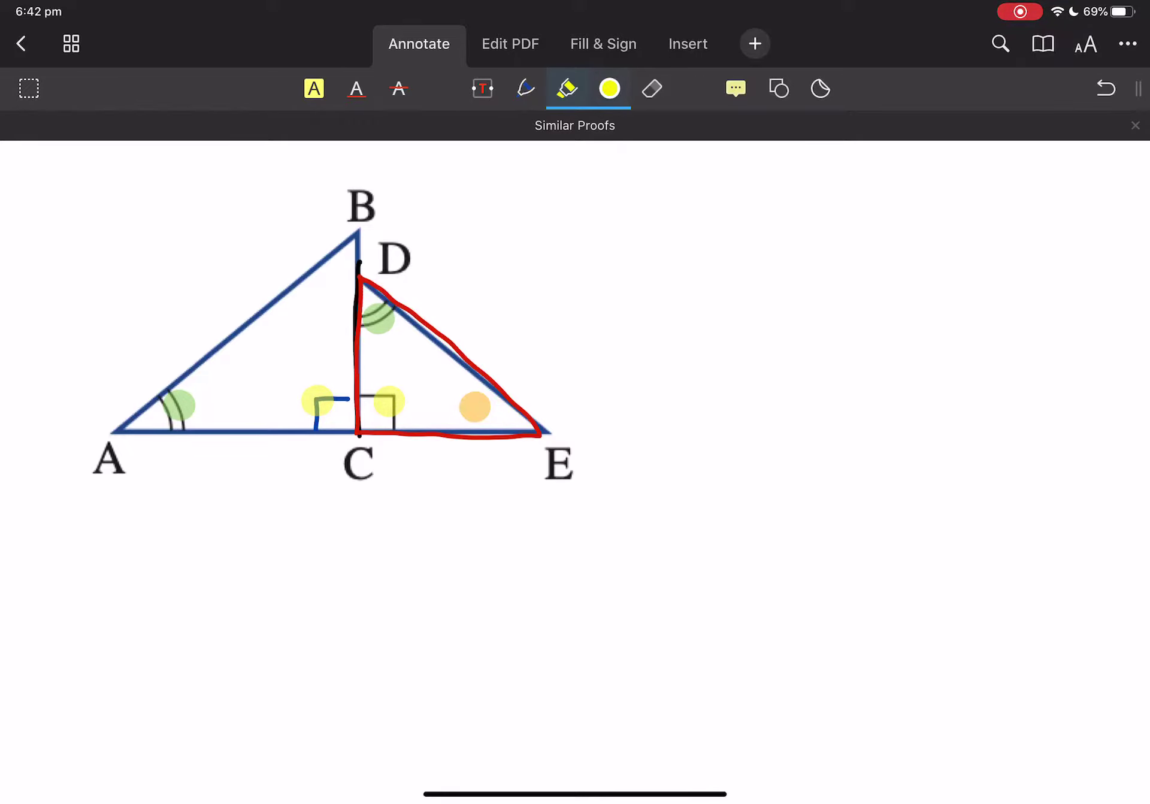
pyautogui.click(1106, 88)
pyautogui.click(1106, 89)
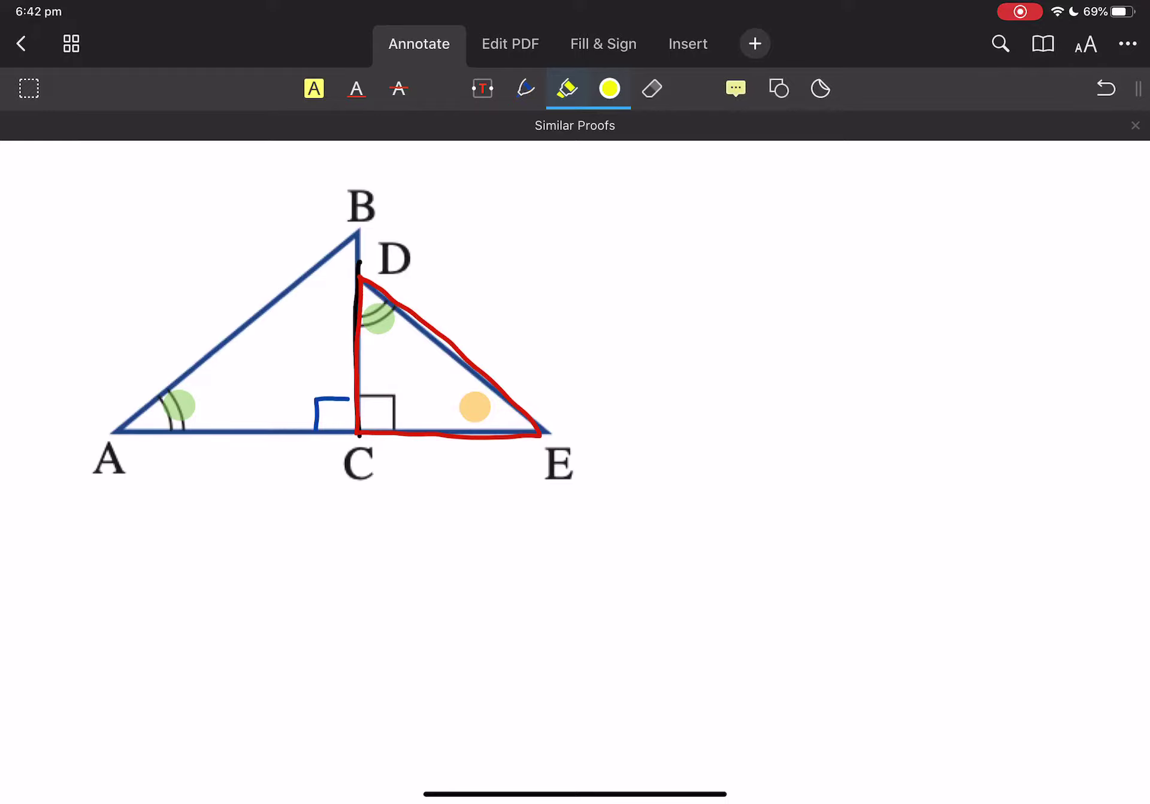
# Step: Draw red arrows at E and B and red circles around angles A, D and the right angle
pyautogui.click(525, 89)
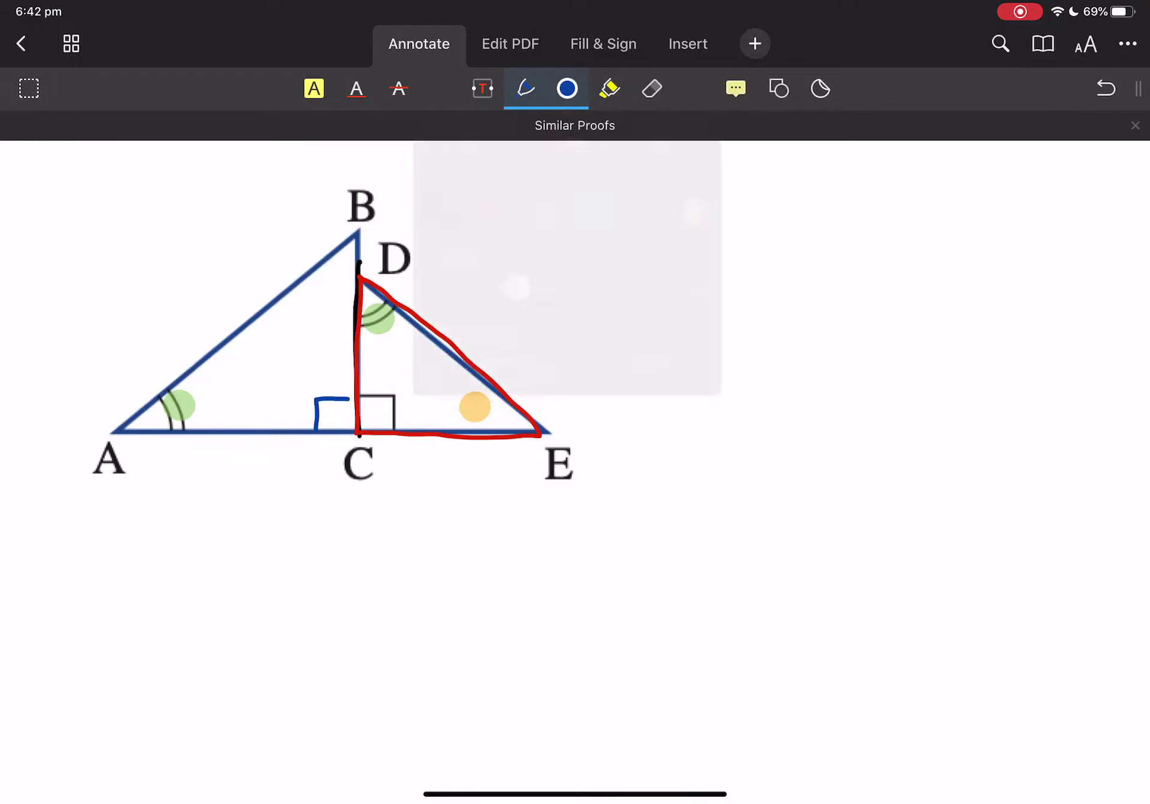
pyautogui.click(568, 89)
pyautogui.click(489, 212)
pyautogui.moveTo(591, 329)
pyautogui.mouseDown()
pyautogui.moveTo(501, 383)
pyautogui.moveTo(515, 398)
pyautogui.mouseUp()
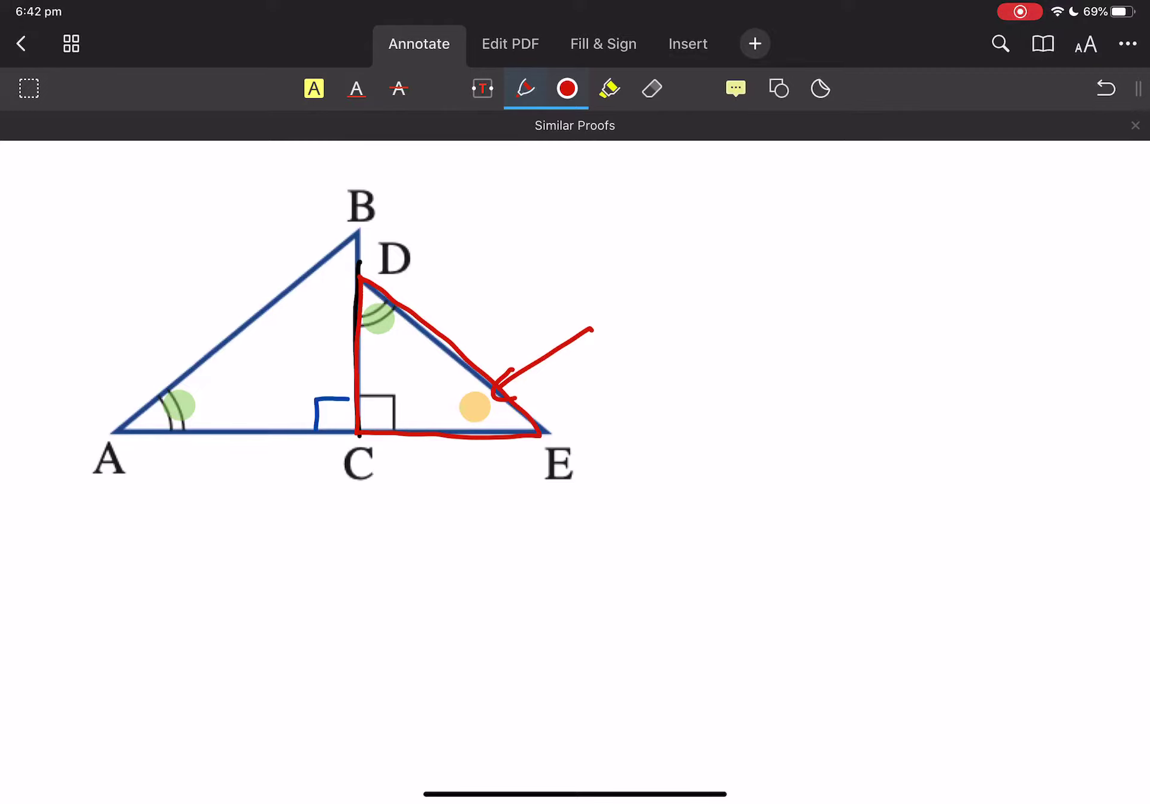
pyautogui.moveTo(244, 169)
pyautogui.mouseDown()
pyautogui.moveTo(337, 267)
pyautogui.moveTo(321, 274)
pyautogui.mouseUp()
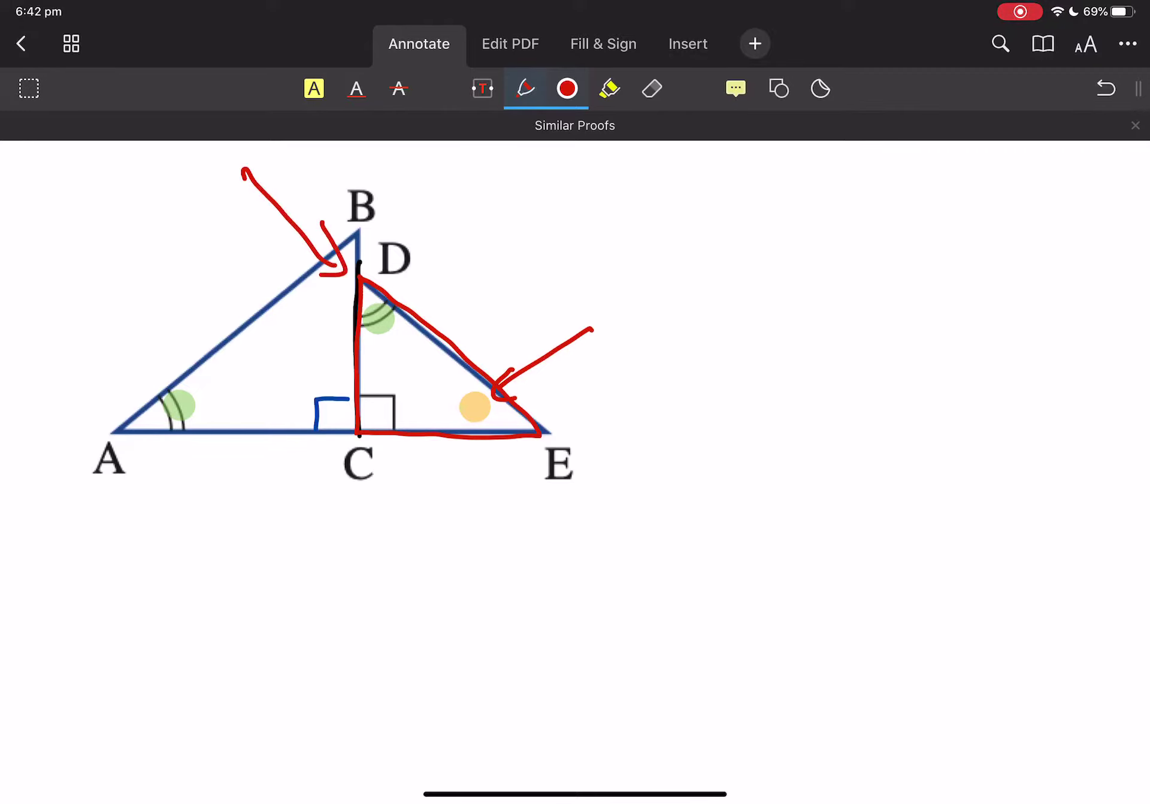
pyautogui.moveTo(195, 398)
pyautogui.mouseDown()
pyautogui.moveTo(173, 419)
pyautogui.moveTo(191, 398)
pyautogui.mouseUp()
pyautogui.moveTo(327, 393)
pyautogui.mouseDown()
pyautogui.moveTo(312, 415)
pyautogui.moveTo(329, 388)
pyautogui.mouseUp()
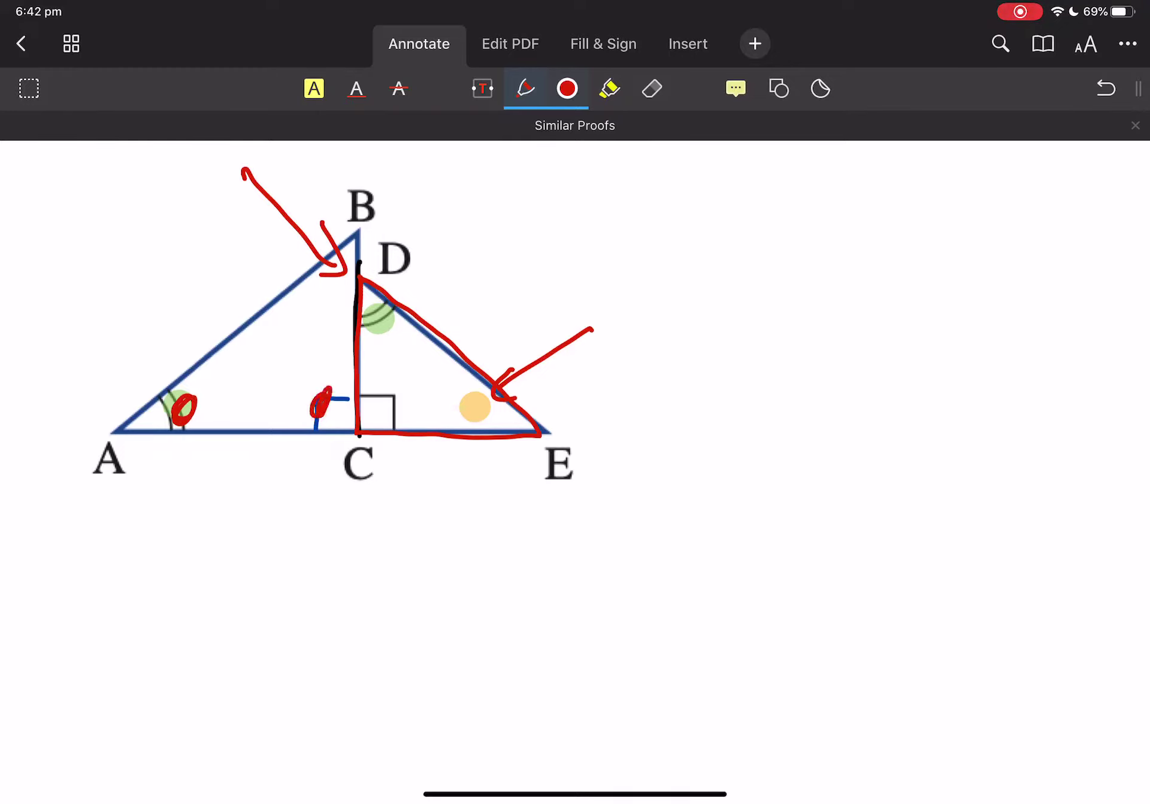
pyautogui.moveTo(389, 316); pyautogui.dragTo(377, 337)
pyautogui.moveTo(387, 412); pyautogui.dragTo(393, 390)
# Step: Undo the last four red pen marks, including the arrowhead near B
pyautogui.click(1105, 88)
pyautogui.click(1105, 88)
pyautogui.click(1105, 88)
pyautogui.click(1105, 88)
pyautogui.click(1105, 88)
pyautogui.click(1106, 88)
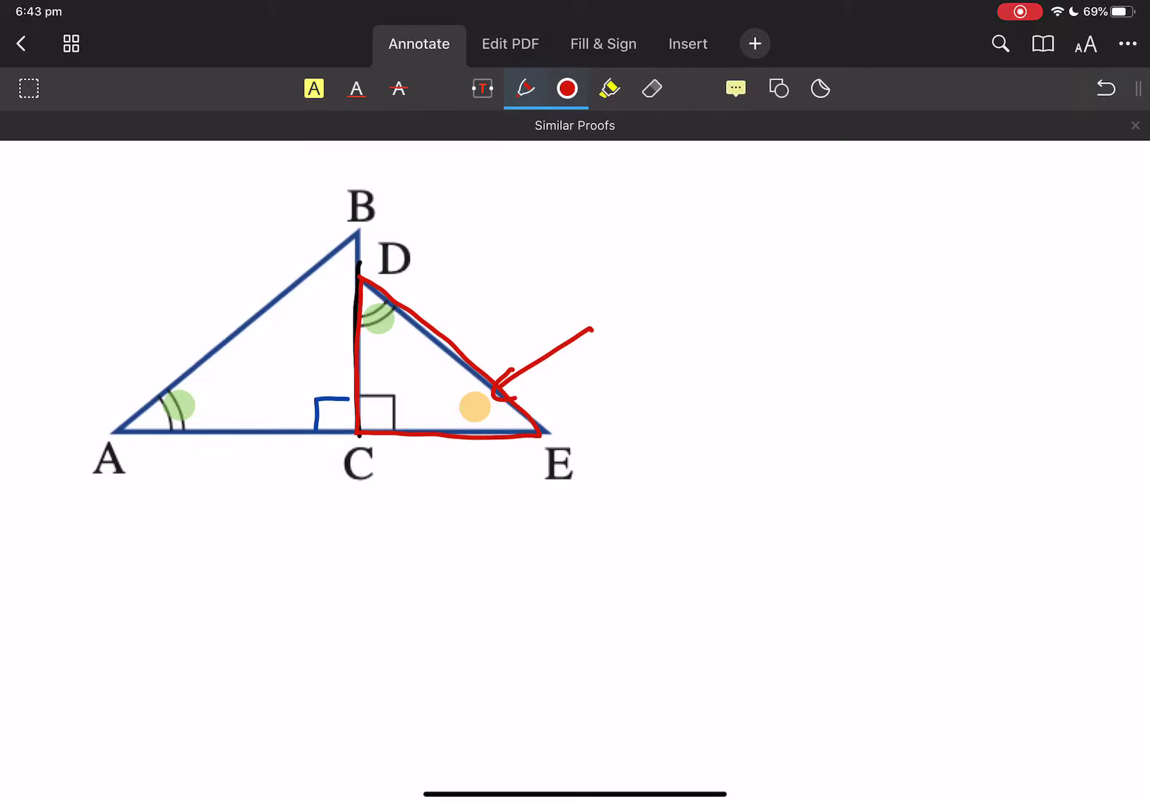
# Step: Mark angle B with a green dot, reinforced with a green highlight
pyautogui.click(567, 88)
pyautogui.click(542, 210)
pyautogui.click(326, 281)
pyautogui.moveTo(323, 280); pyautogui.dragTo(332, 285)
pyautogui.click(609, 88)
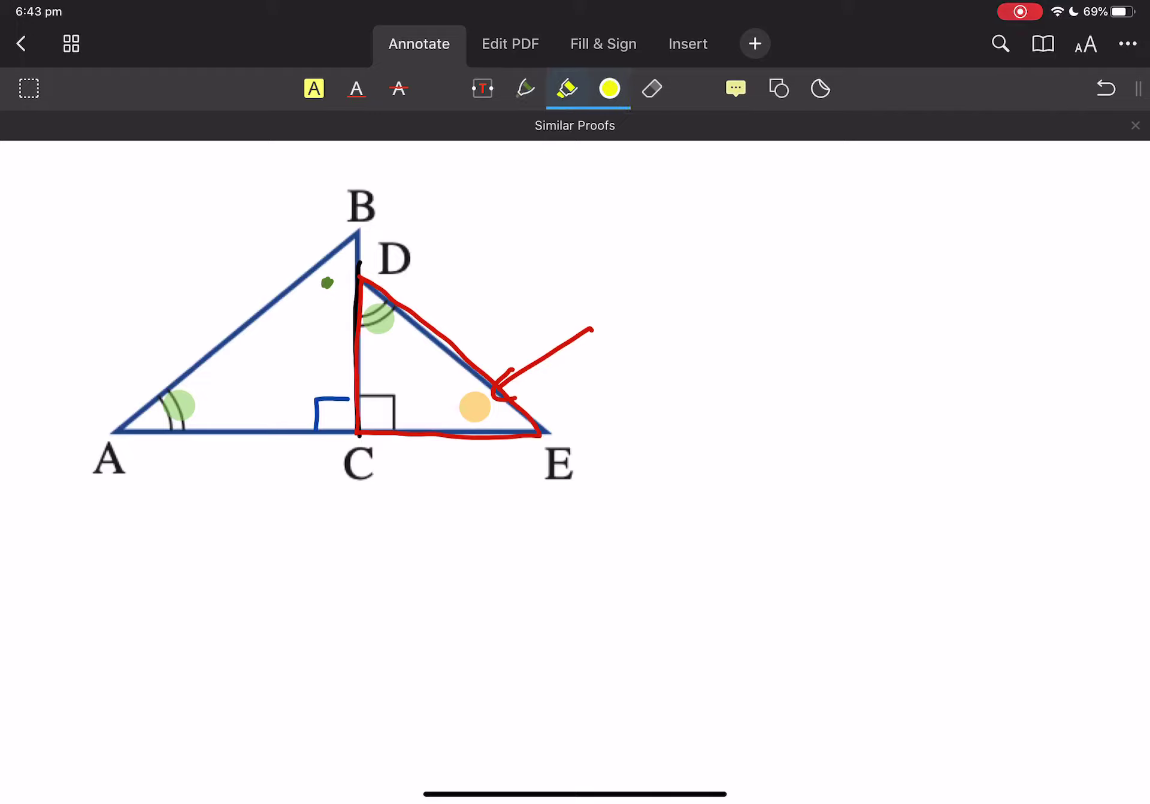
pyautogui.click(610, 88)
pyautogui.click(635, 210)
pyautogui.click(610, 88)
pyautogui.moveTo(328, 279); pyautogui.dragTo(336, 286)
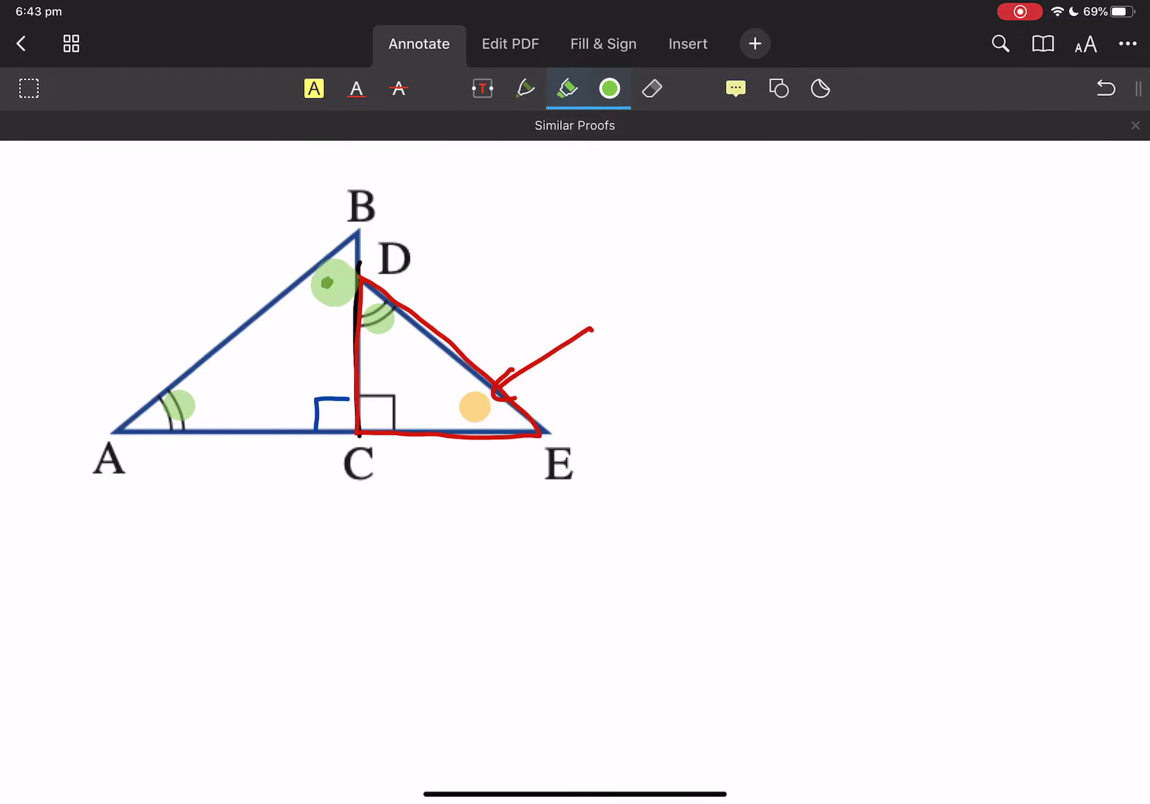
# Step: Erase the red arrow at E and the red outline of triangle DCE
pyautogui.click(651, 88)
pyautogui.click(545, 357)
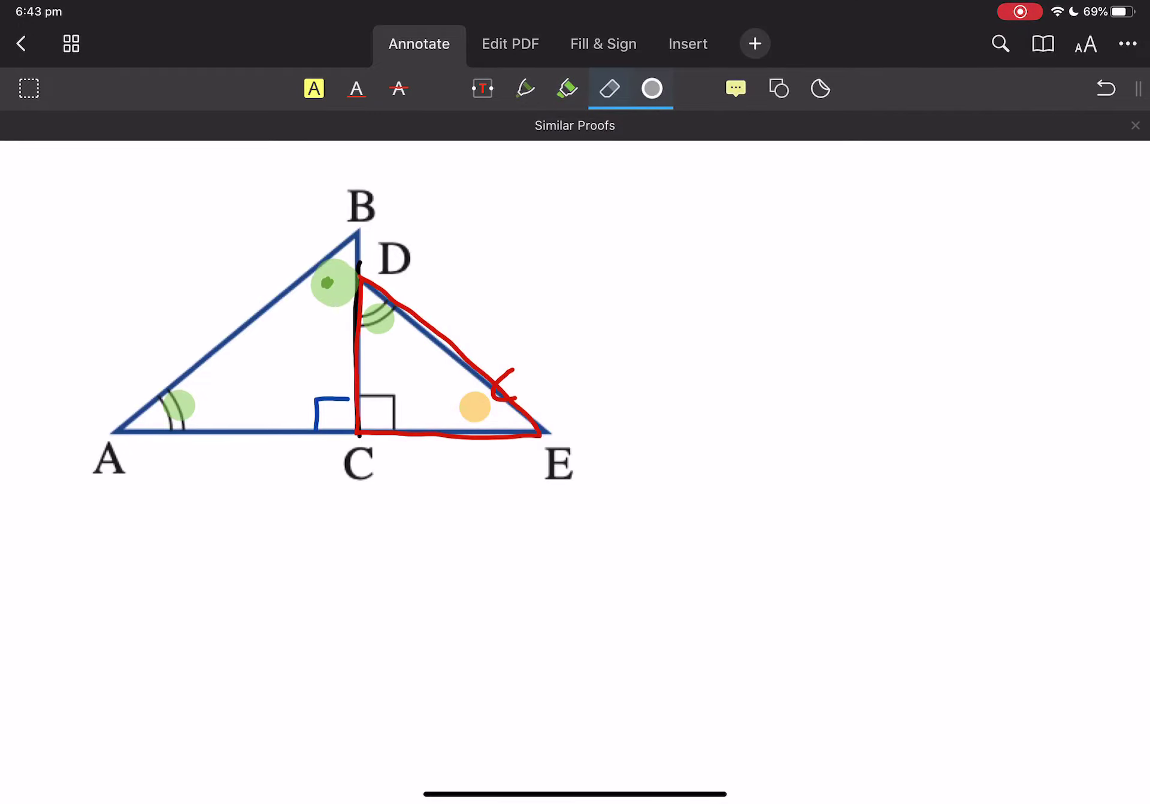
pyautogui.click(455, 351)
# Step: Erase the leftover red mark, black line and green dot, then dot angle B in orange
pyautogui.click(504, 383)
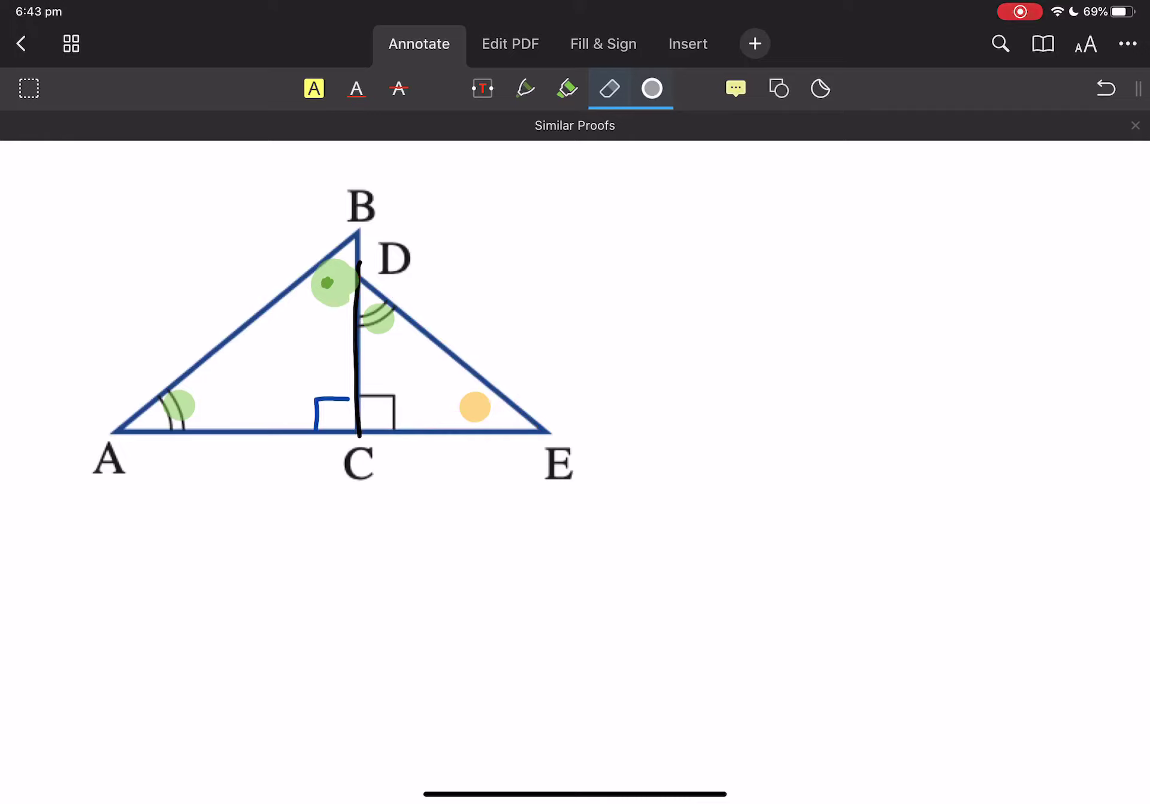
pyautogui.click(356, 281)
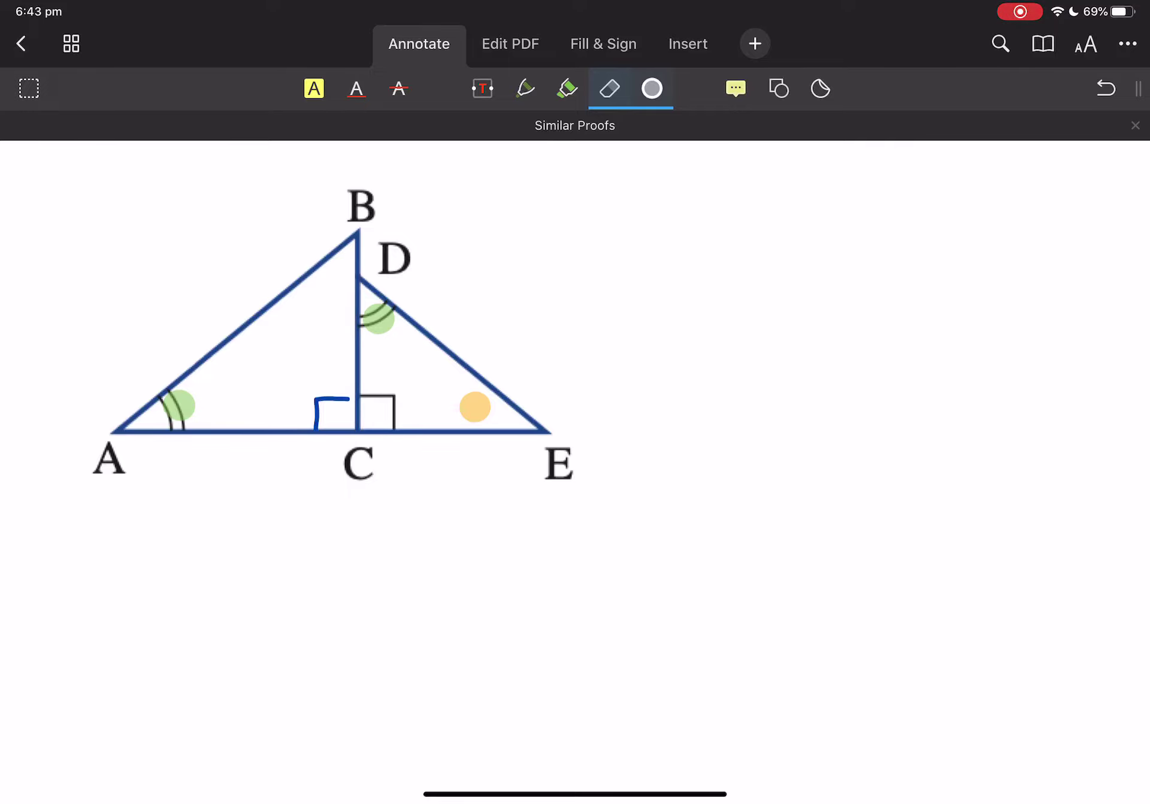
pyautogui.click(568, 88)
pyautogui.click(610, 88)
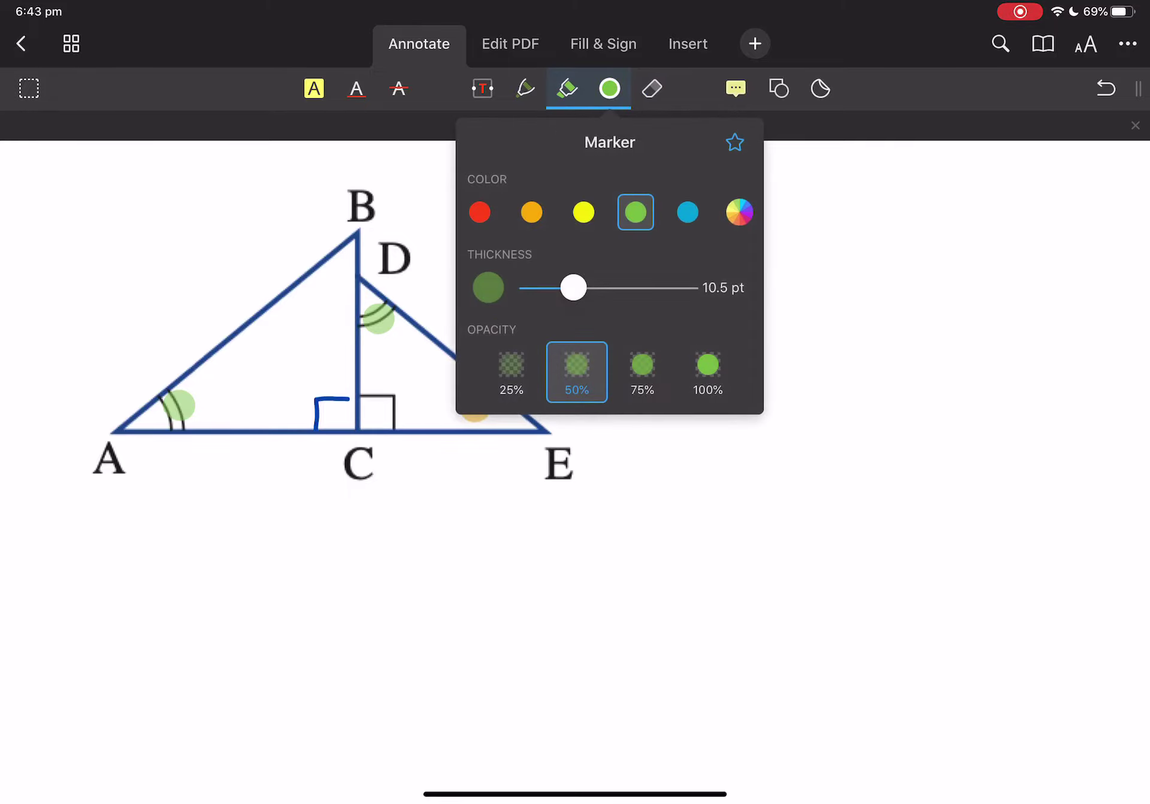
pyautogui.click(531, 210)
pyautogui.click(327, 283)
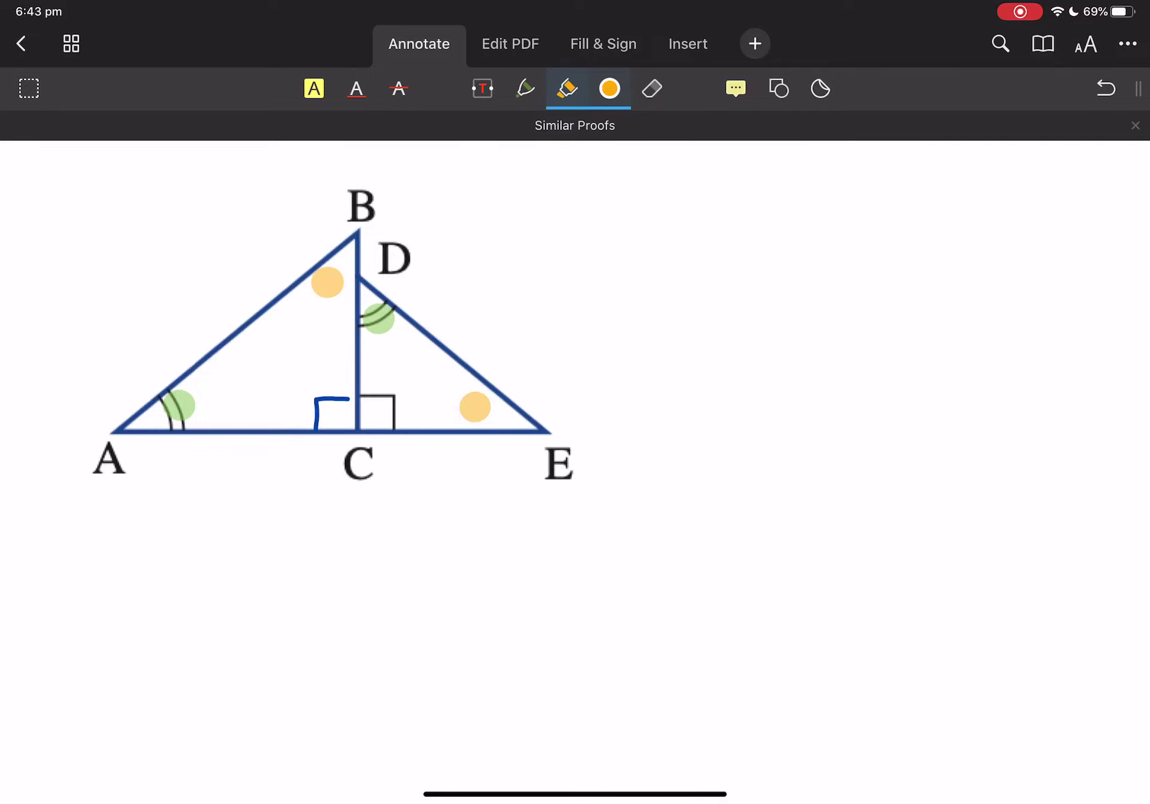
# Step: Set the freehand pen colour back to black
pyautogui.click(526, 88)
pyautogui.click(567, 88)
pyautogui.click(437, 211)
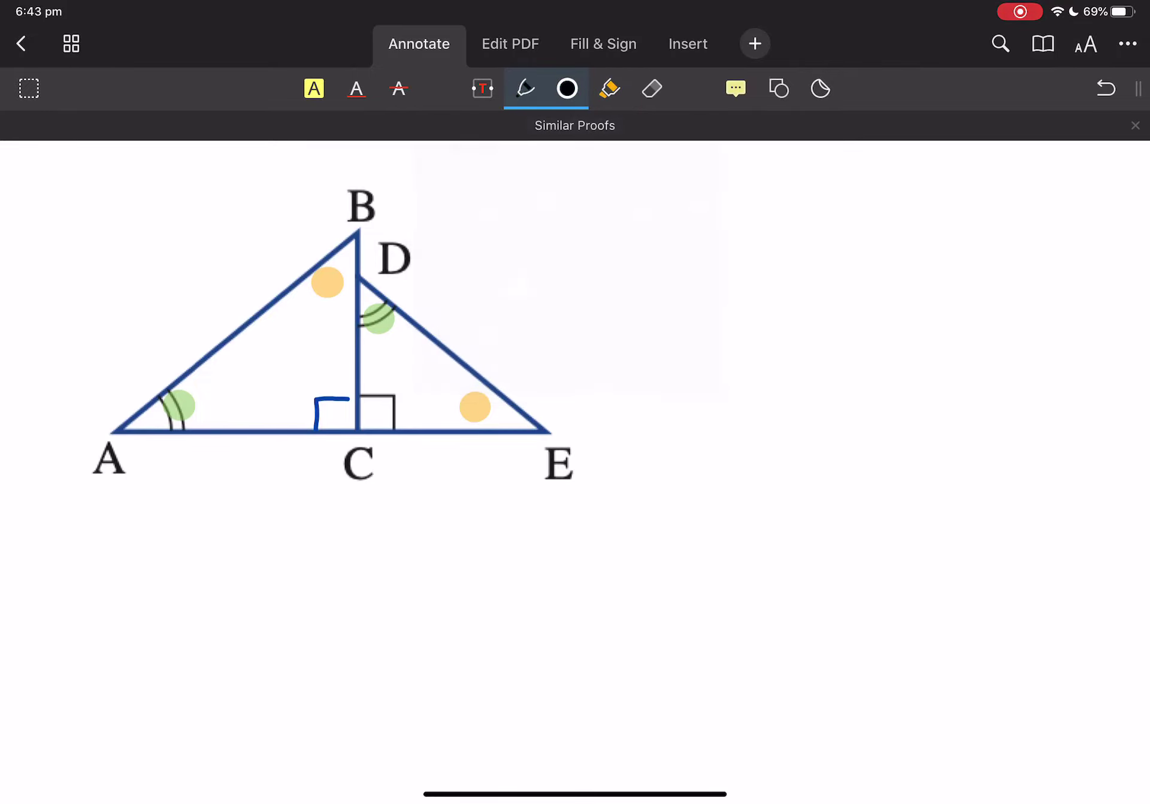
pyautogui.scroll(-10, 575, 420)
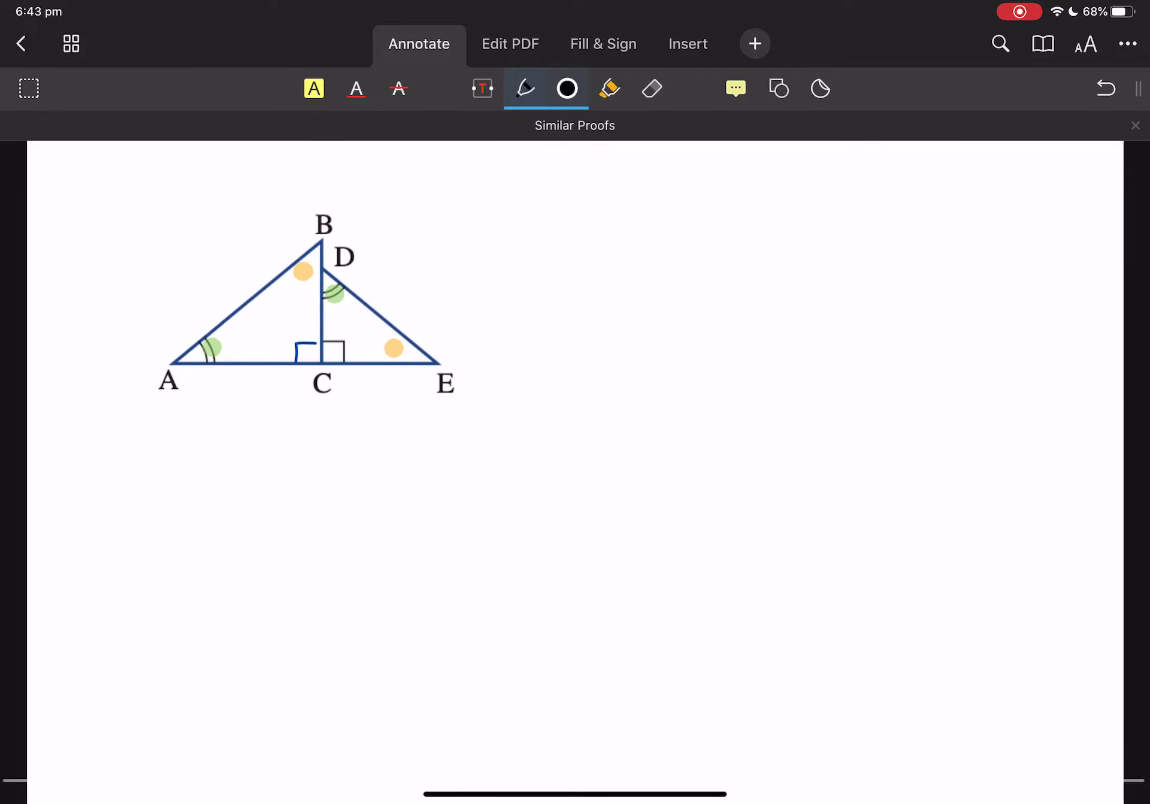
pyautogui.scroll(-10, 575, 420)
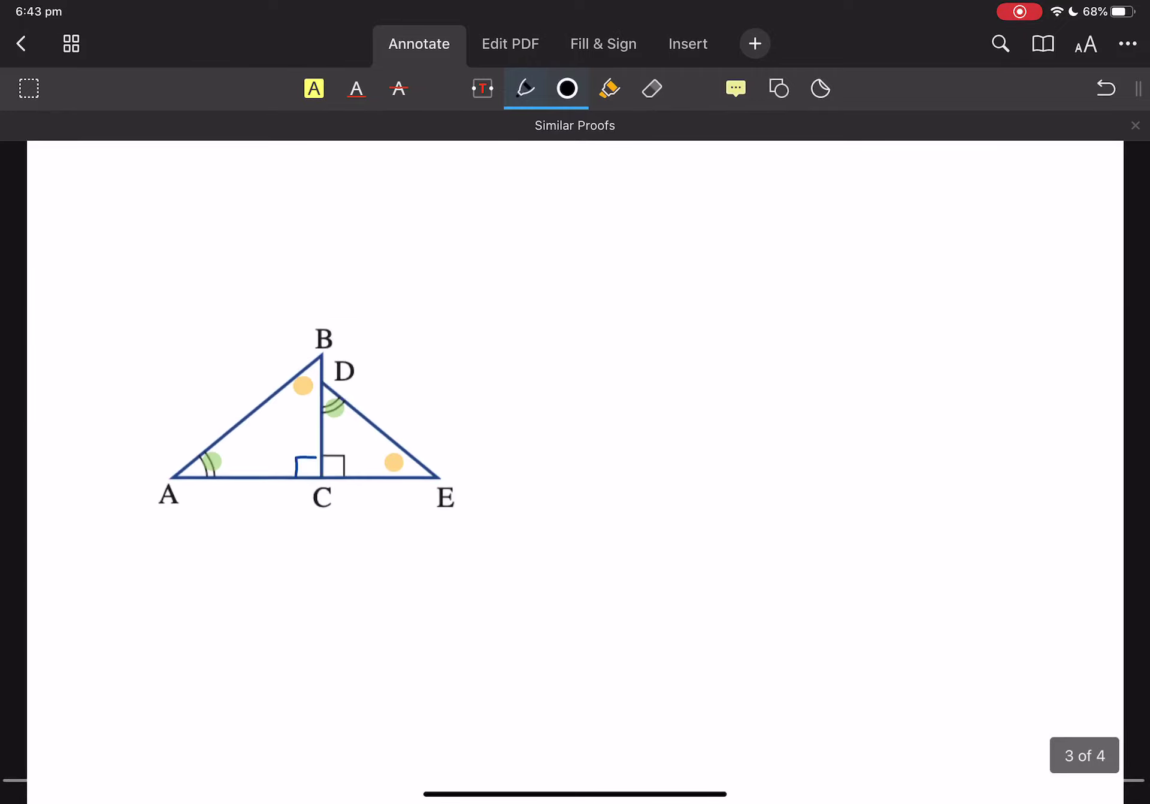
pyautogui.scroll(-2, 575, 419)
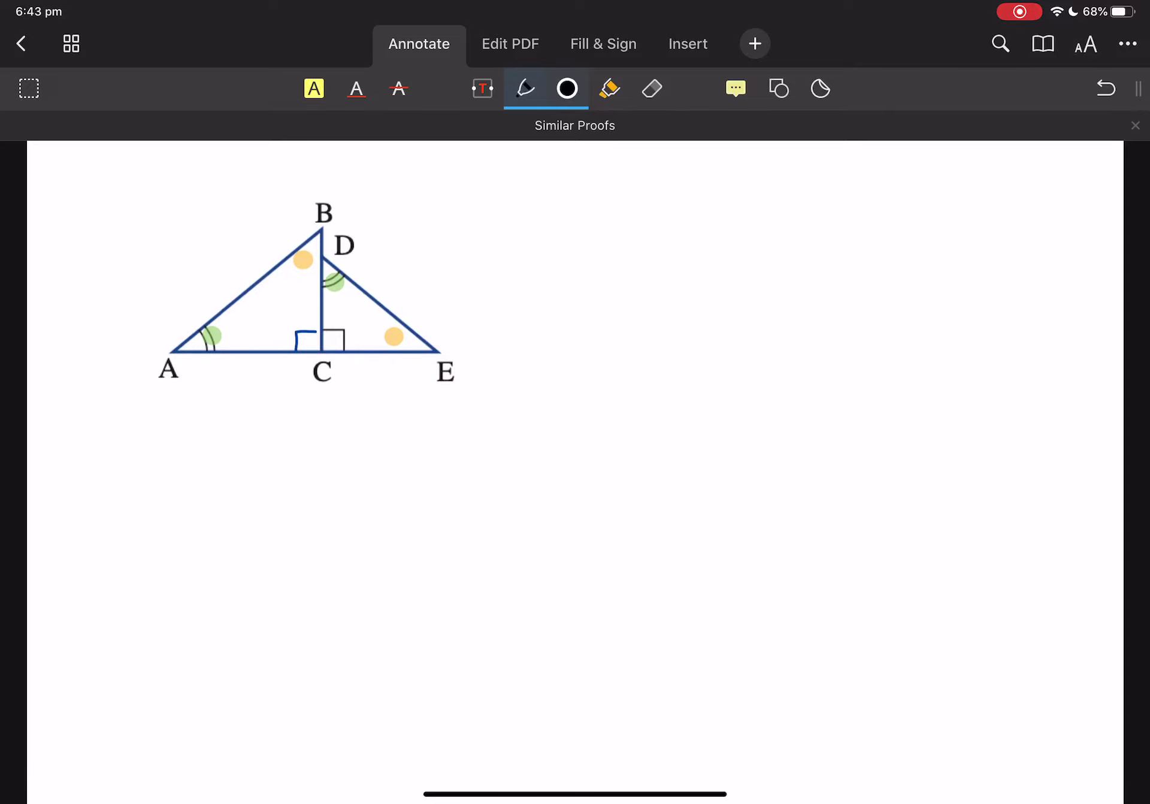
pyautogui.doubleClick(299, 288)
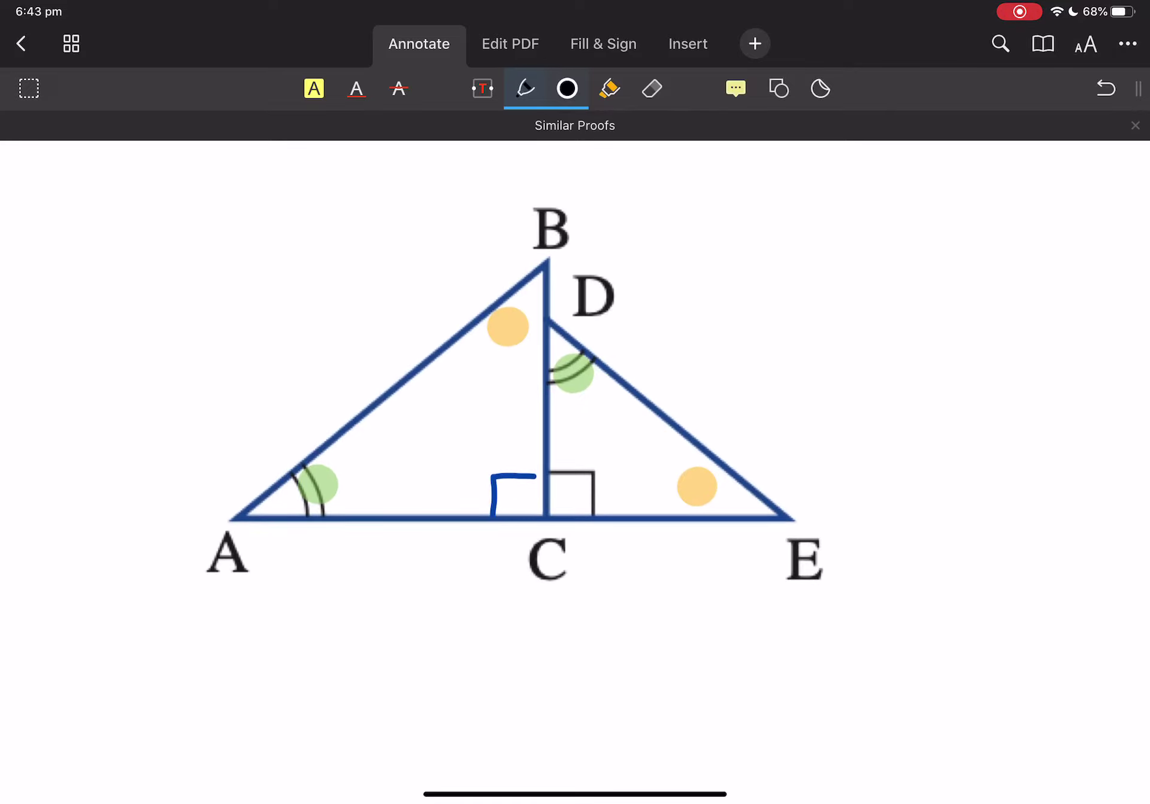